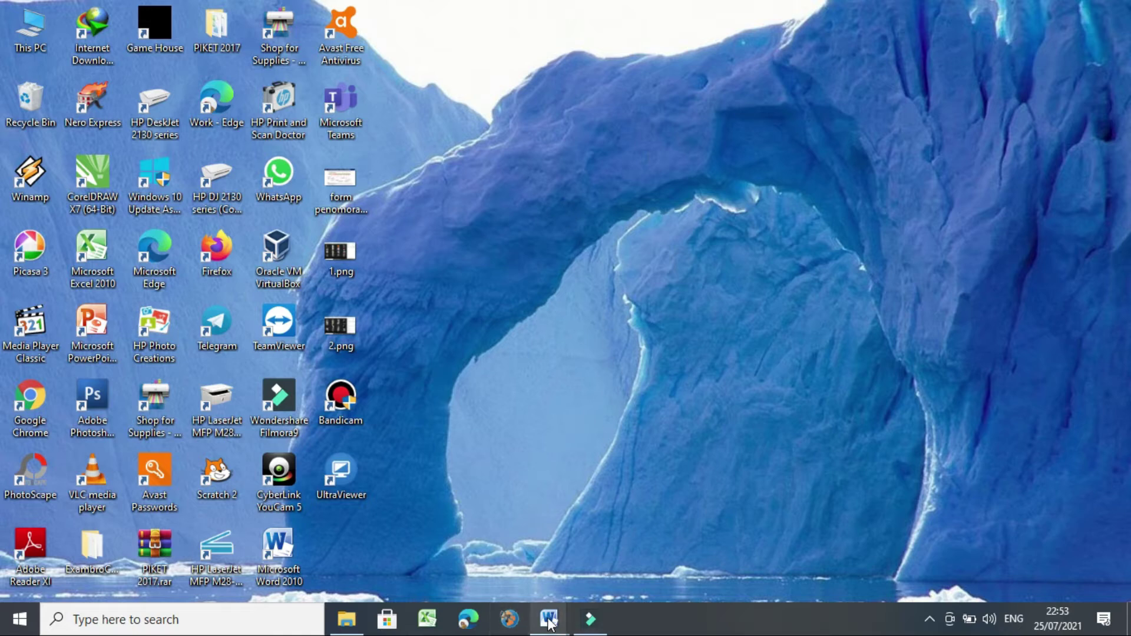
# Switch to the Document1 window in Word and justify the paragraph beginning "Dengan adanya modul ini"
pyautogui.moveTo(549, 625)
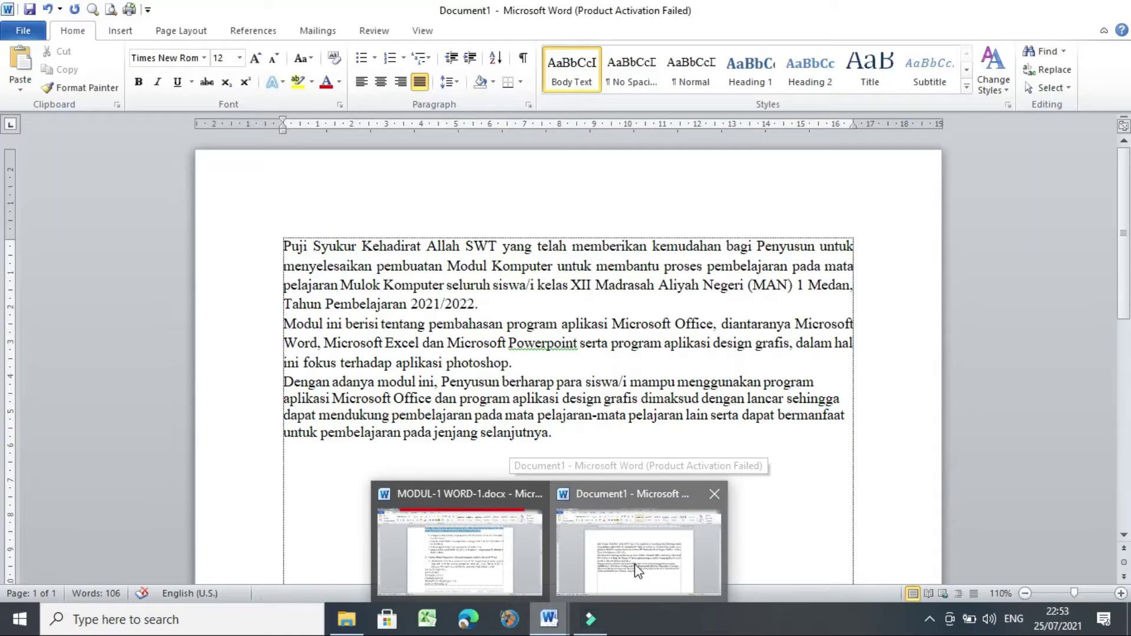
pyautogui.click(636, 568)
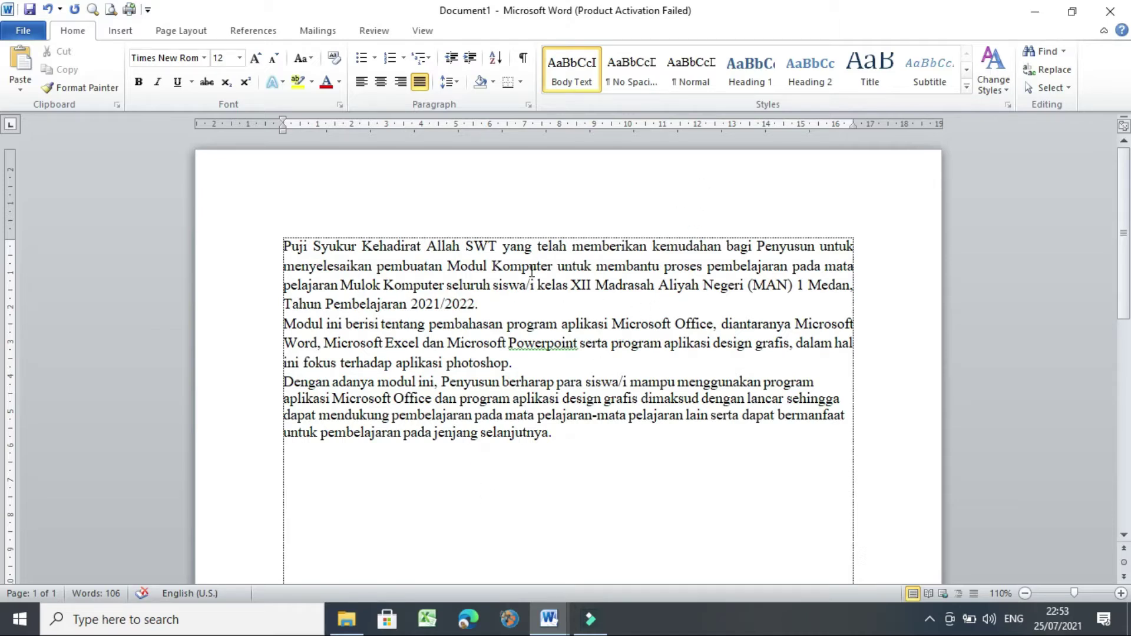
pyautogui.click(699, 383)
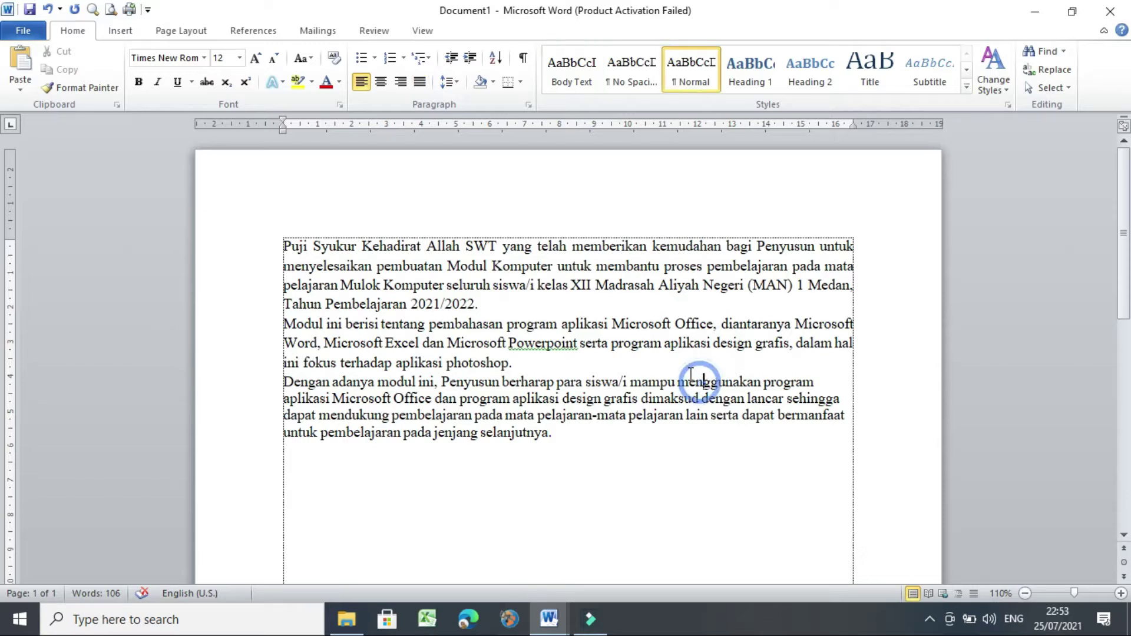
pyautogui.click(420, 81)
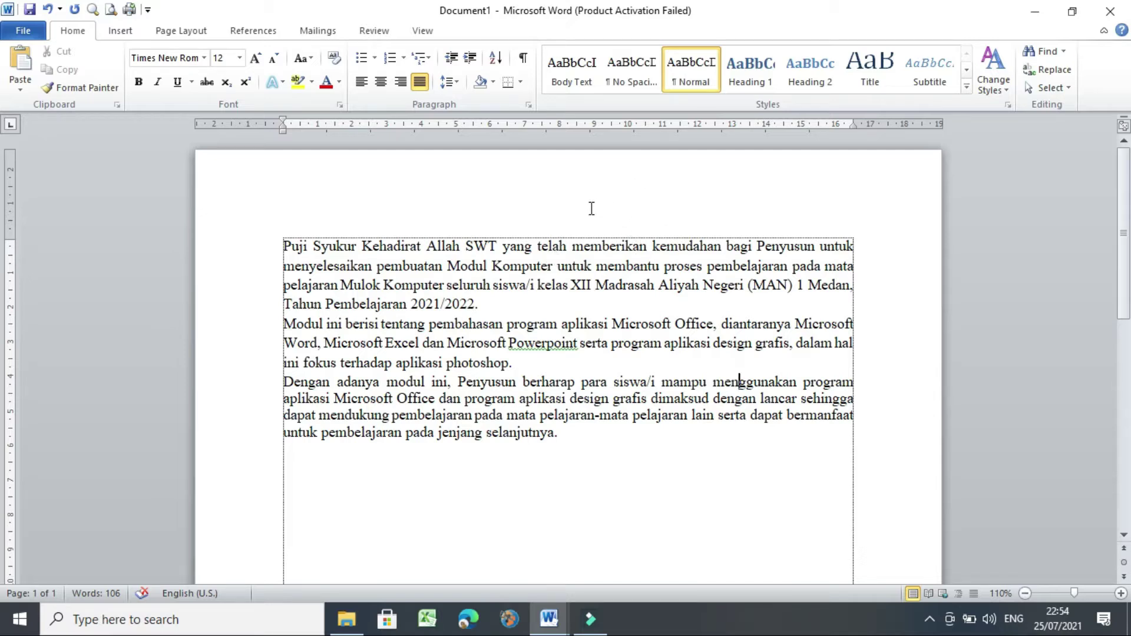
# Examine the special indentation options in the paragraph settings and close the settings without changing anything
pyautogui.click(530, 106)
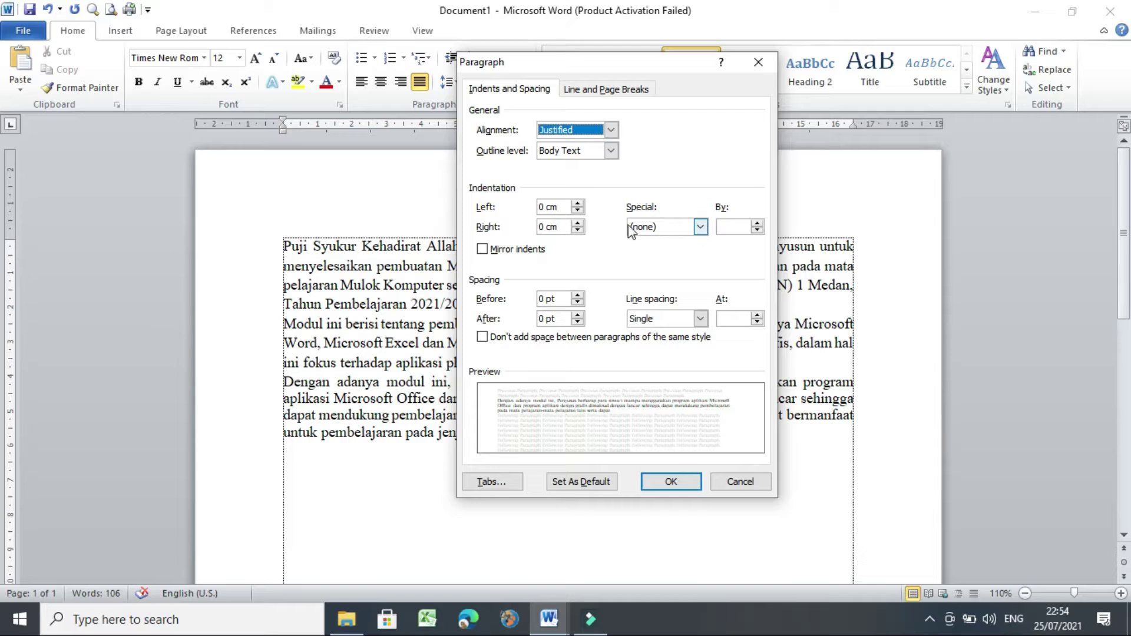
pyautogui.click(701, 226)
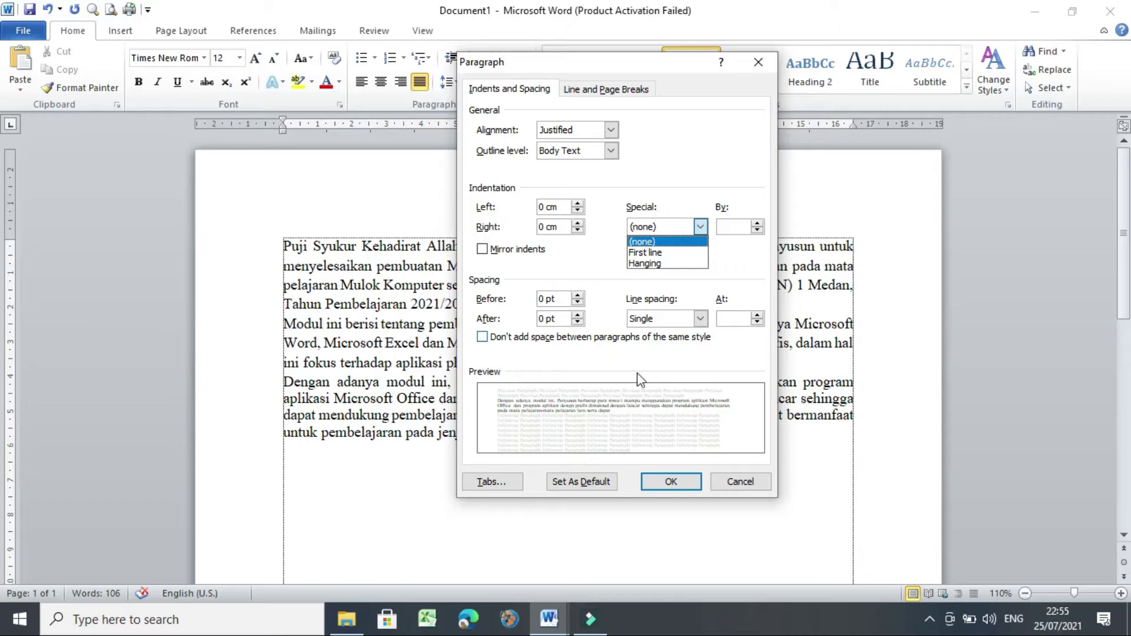
pyautogui.click(688, 489)
pyautogui.click(686, 487)
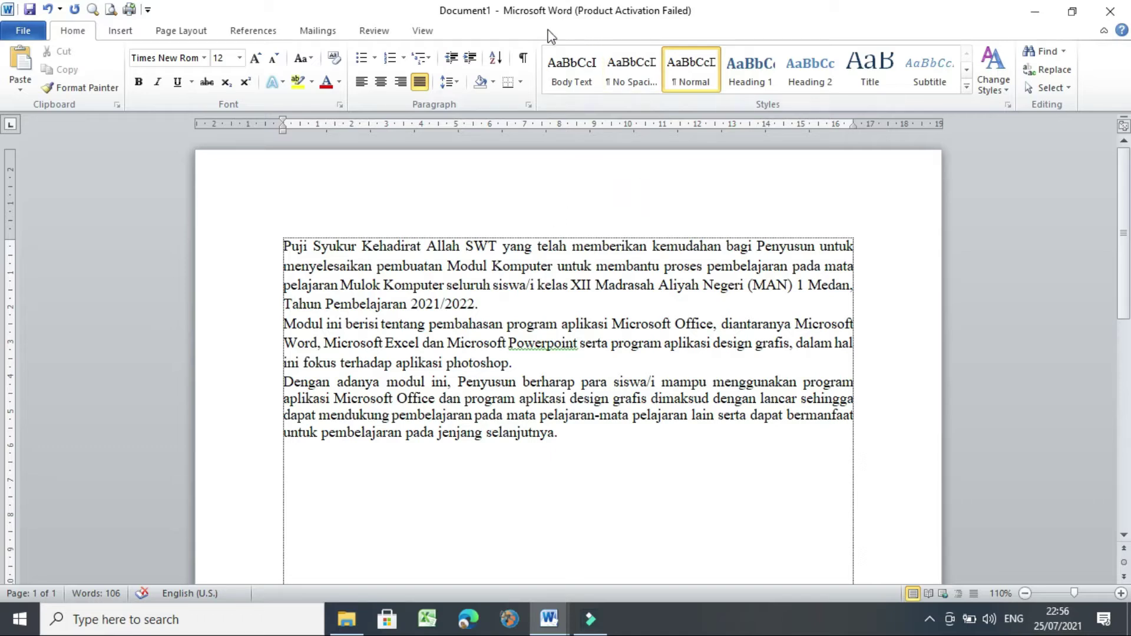
# Hide the document's ruler and show it again, twice
pyautogui.click(430, 33)
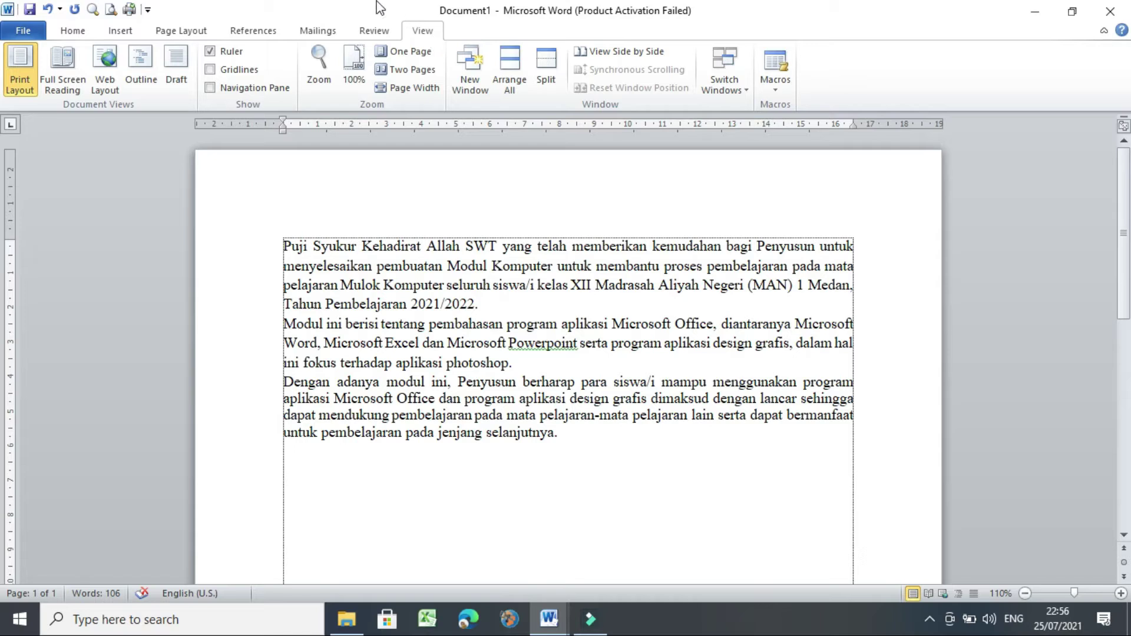
pyautogui.click(210, 53)
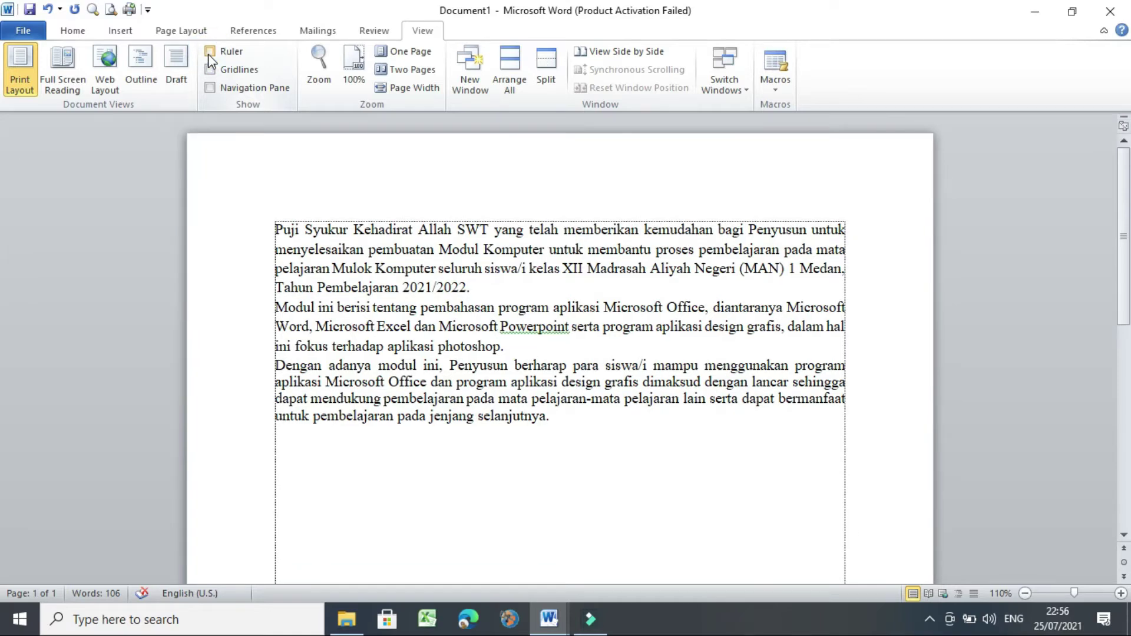
pyautogui.click(209, 53)
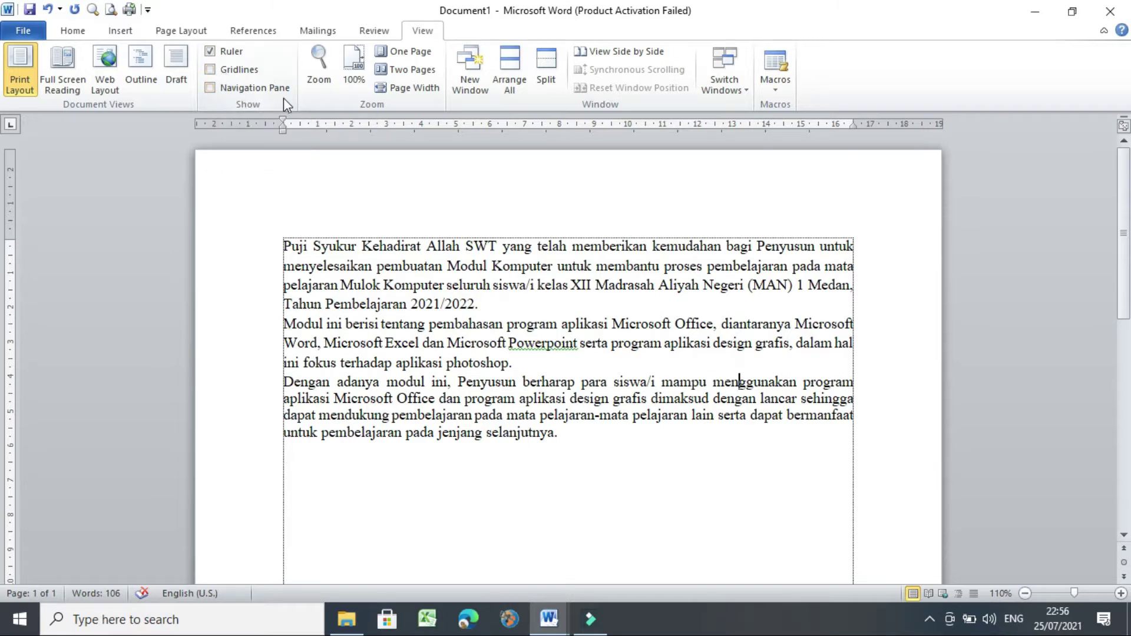
pyautogui.click(210, 51)
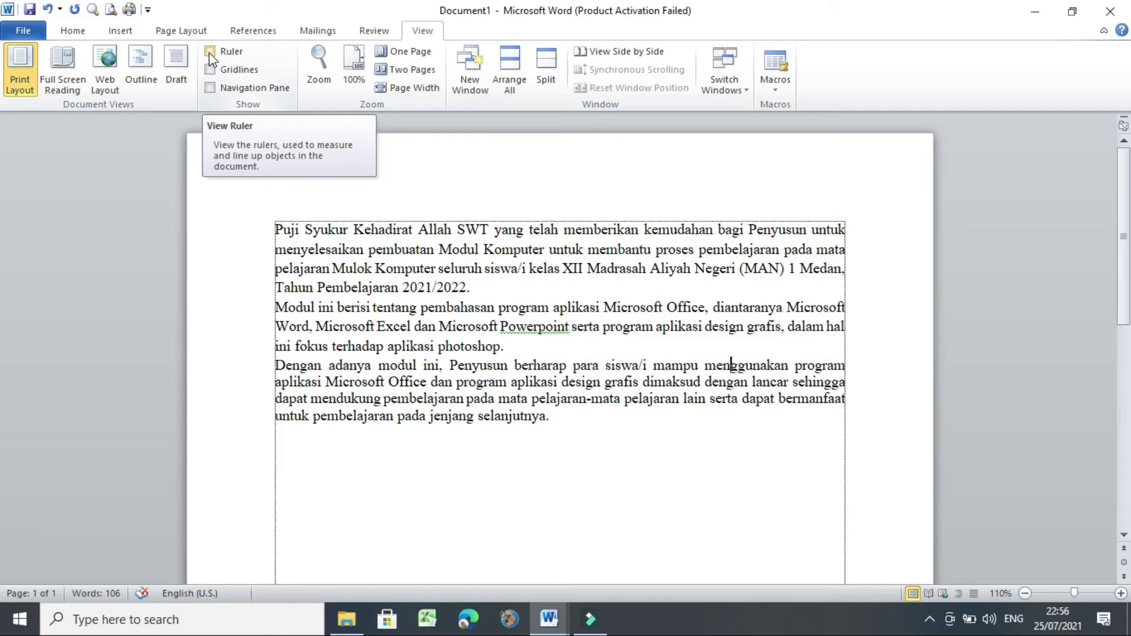
pyautogui.click(211, 51)
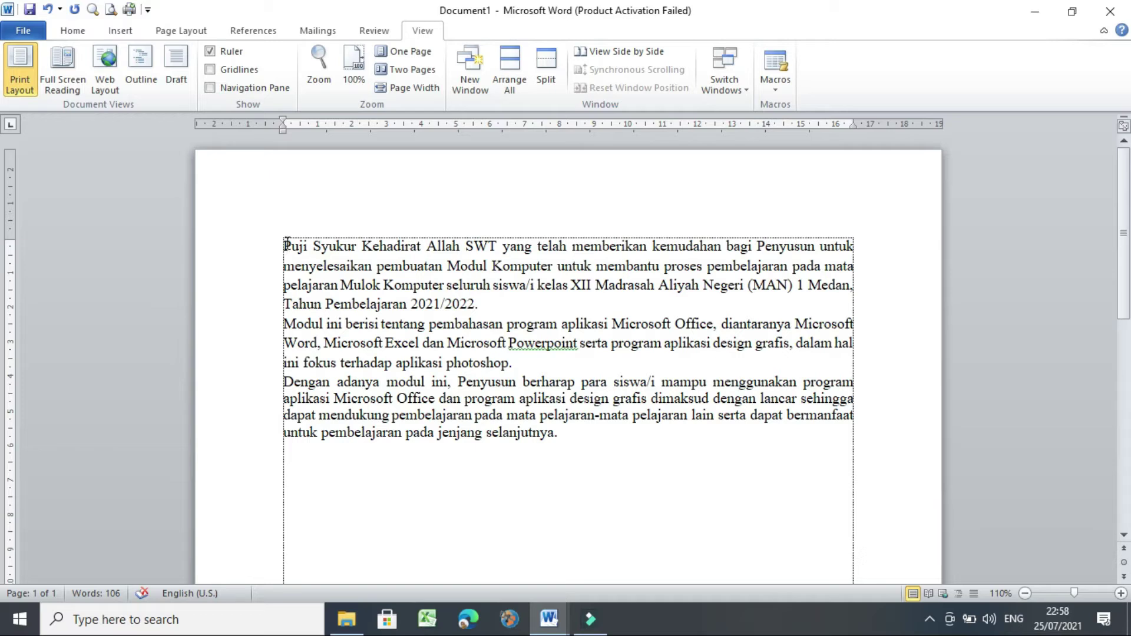
# Set the first paragraph's first-line indent to 2.5 cm and its hanging indent to 1 cm on the ruler
pyautogui.click(285, 244)
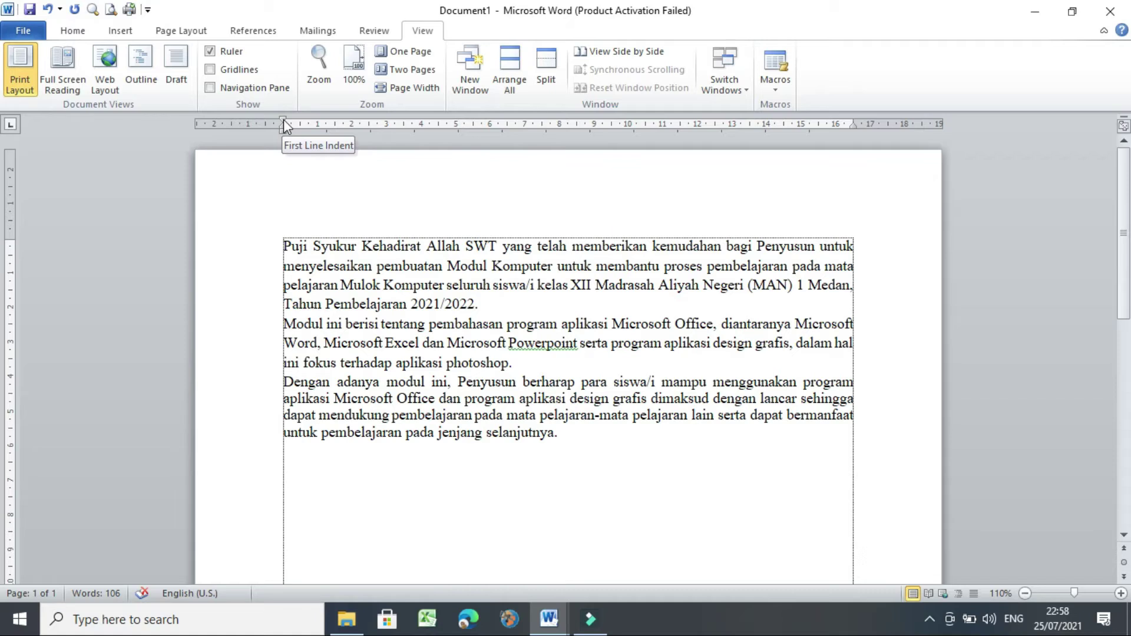
pyautogui.moveTo(281, 118); pyautogui.dragTo(334, 122)
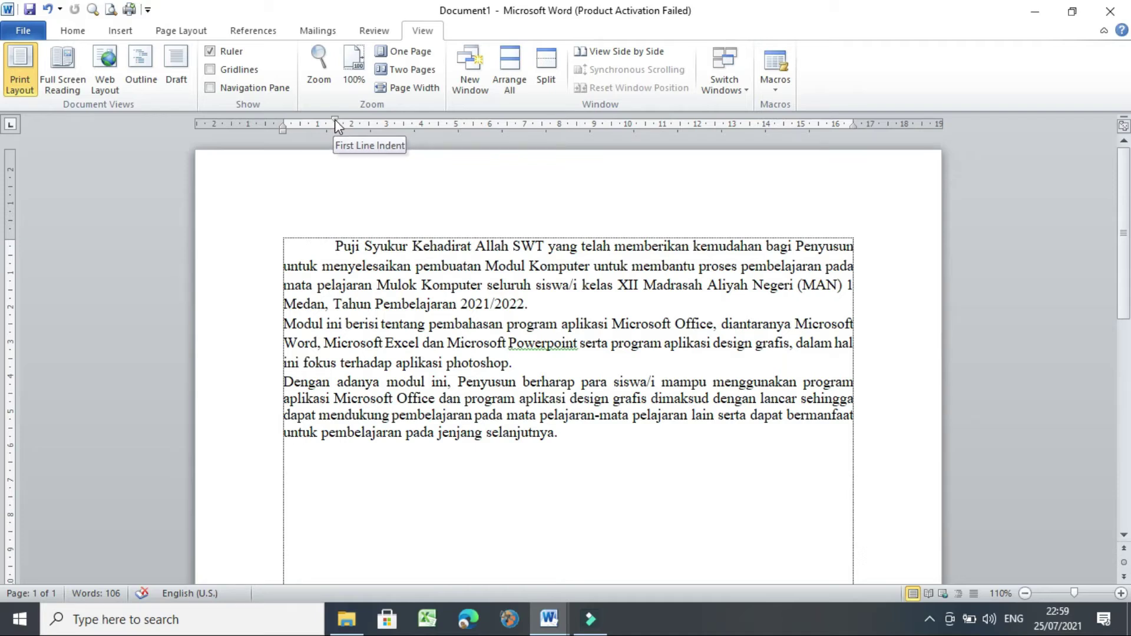
pyautogui.moveTo(335, 119); pyautogui.dragTo(369, 125)
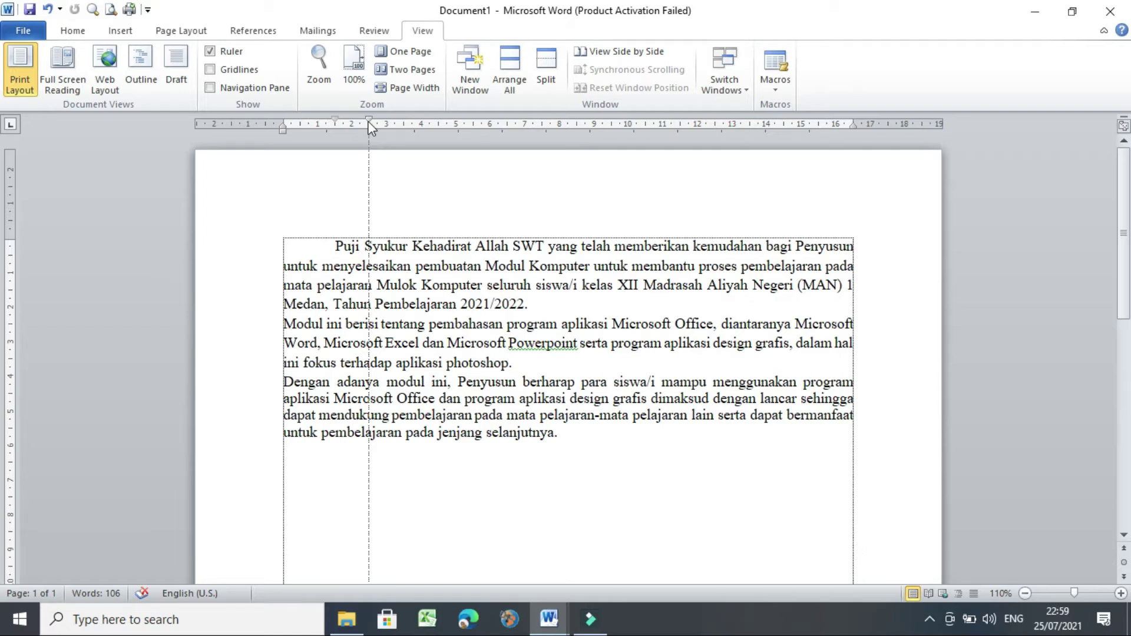
pyautogui.moveTo(369, 123); pyautogui.dragTo(370, 124)
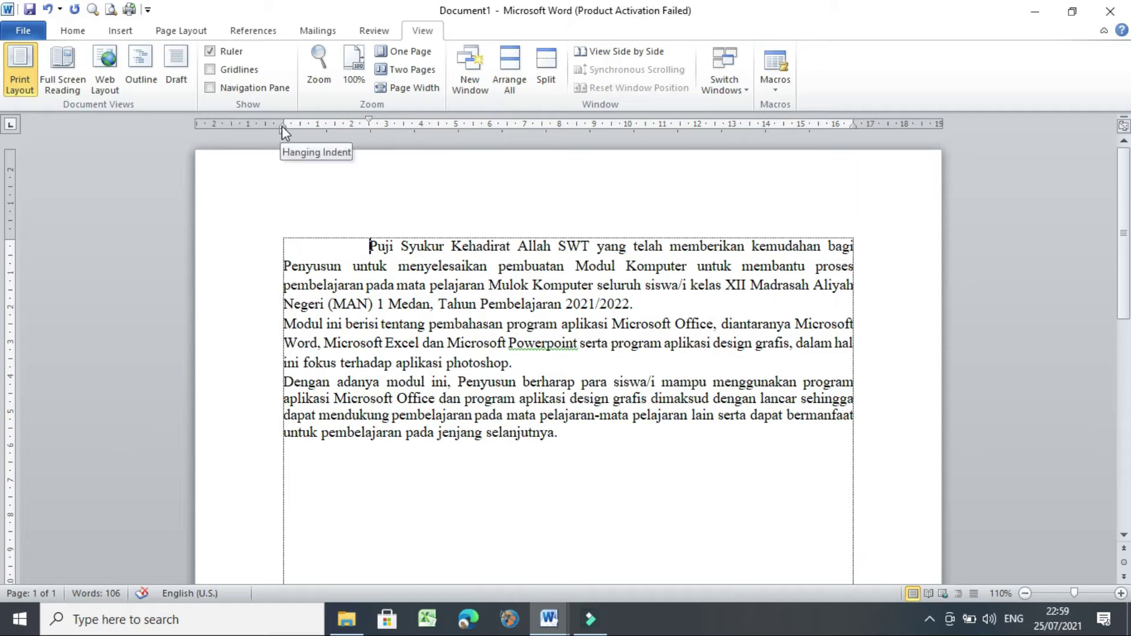
pyautogui.moveTo(281, 125); pyautogui.dragTo(282, 125)
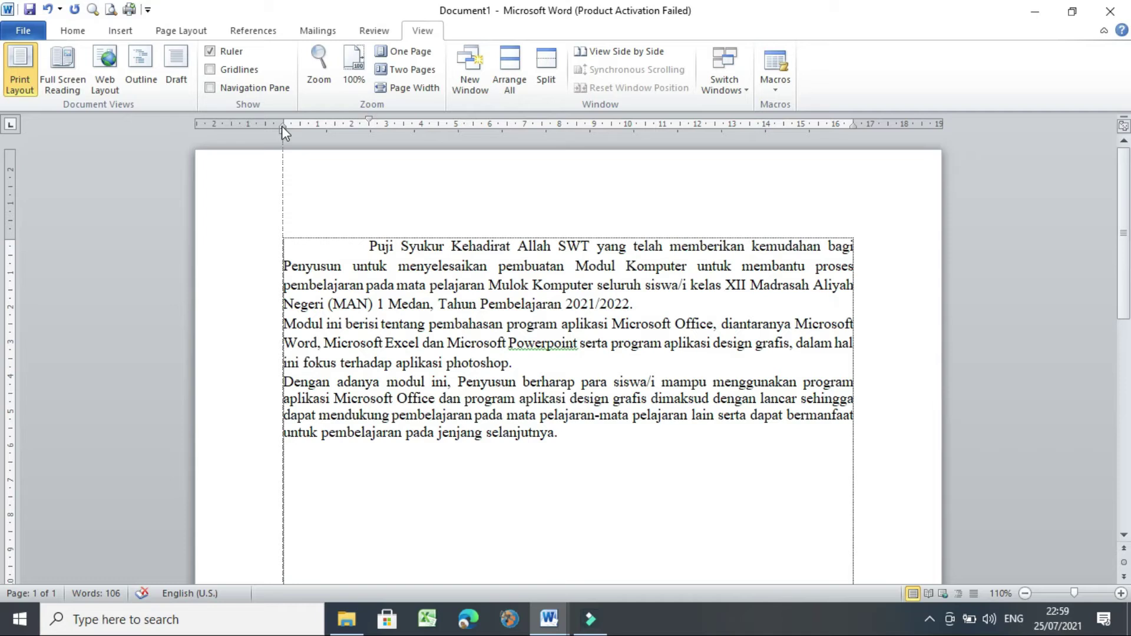
pyautogui.moveTo(281, 125); pyautogui.dragTo(316, 126)
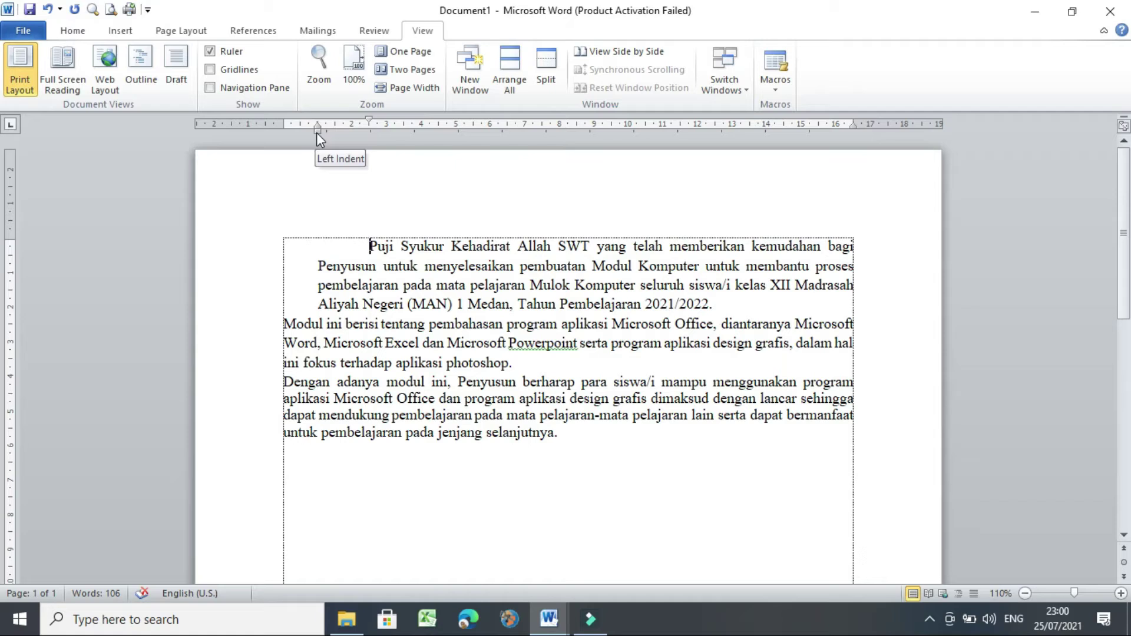
# Try shifting the first paragraph's left indent to 2 cm and undo the shift
pyautogui.moveTo(316, 132); pyautogui.dragTo(318, 134)
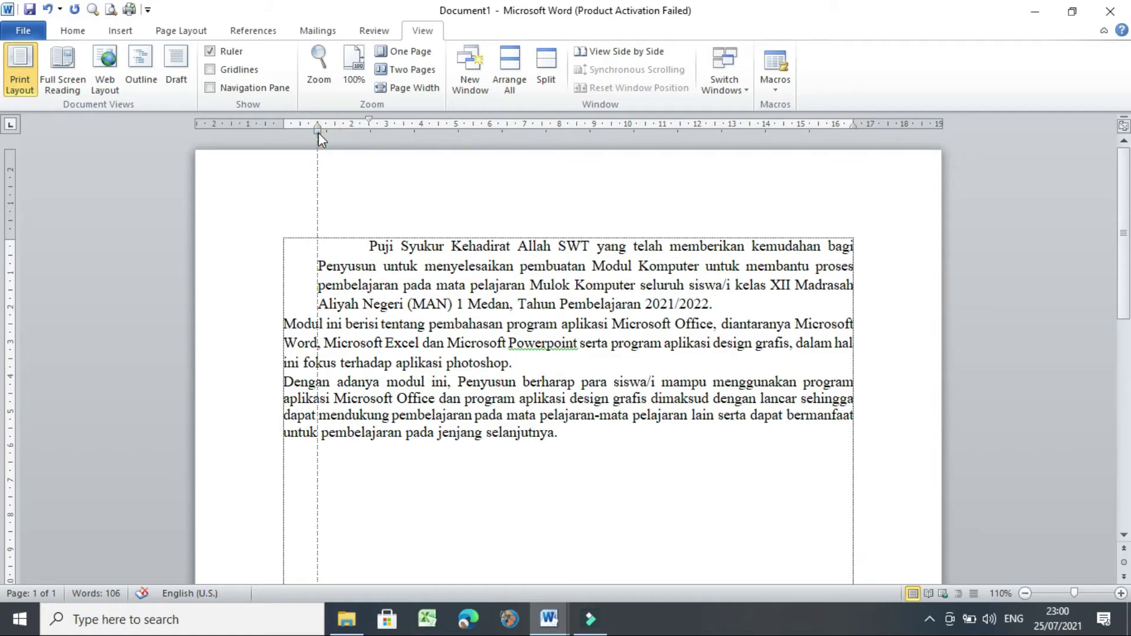
pyautogui.moveTo(321, 133); pyautogui.dragTo(351, 133)
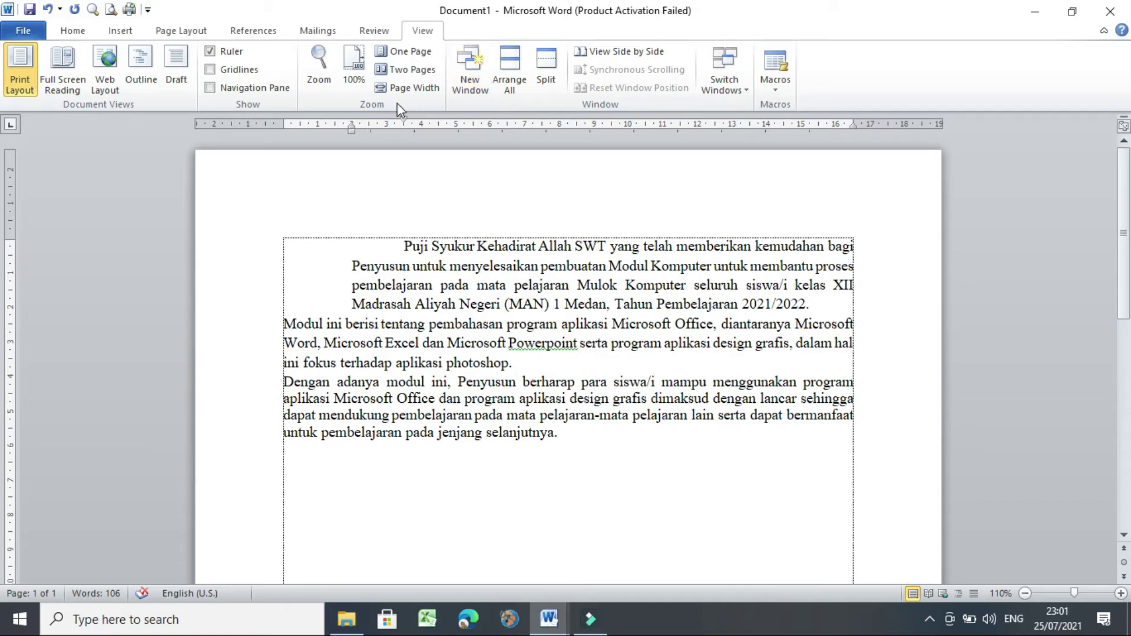
pyautogui.click(47, 10)
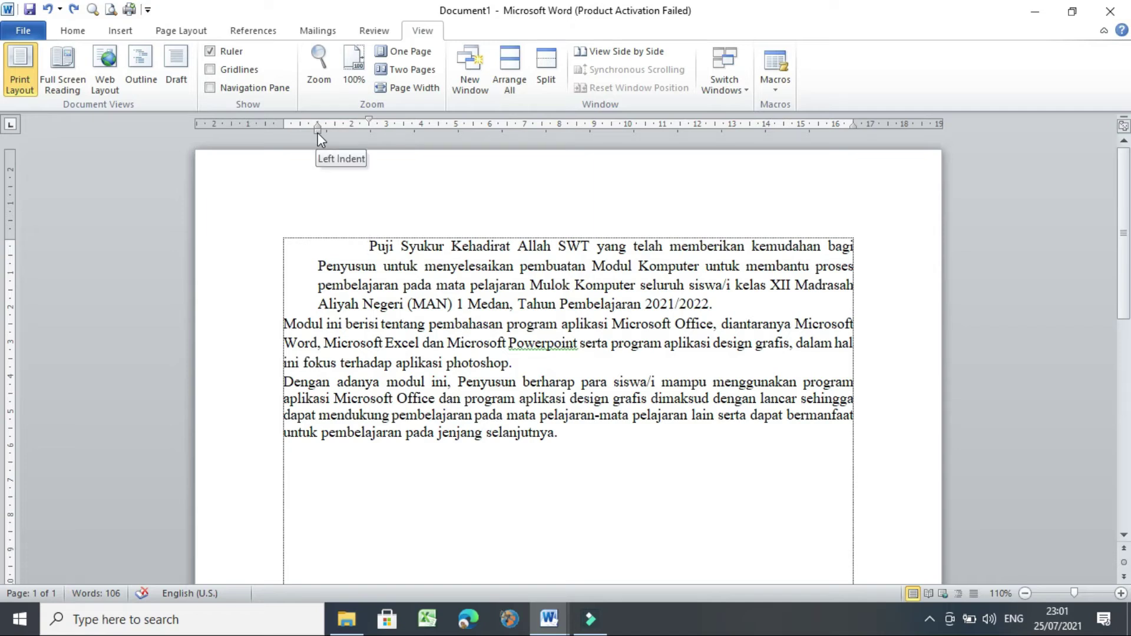
# Move the first paragraph's left indent to 2 cm on the ruler and bring its right indent in by about 1 cm
pyautogui.moveTo(317, 132); pyautogui.dragTo(350, 134)
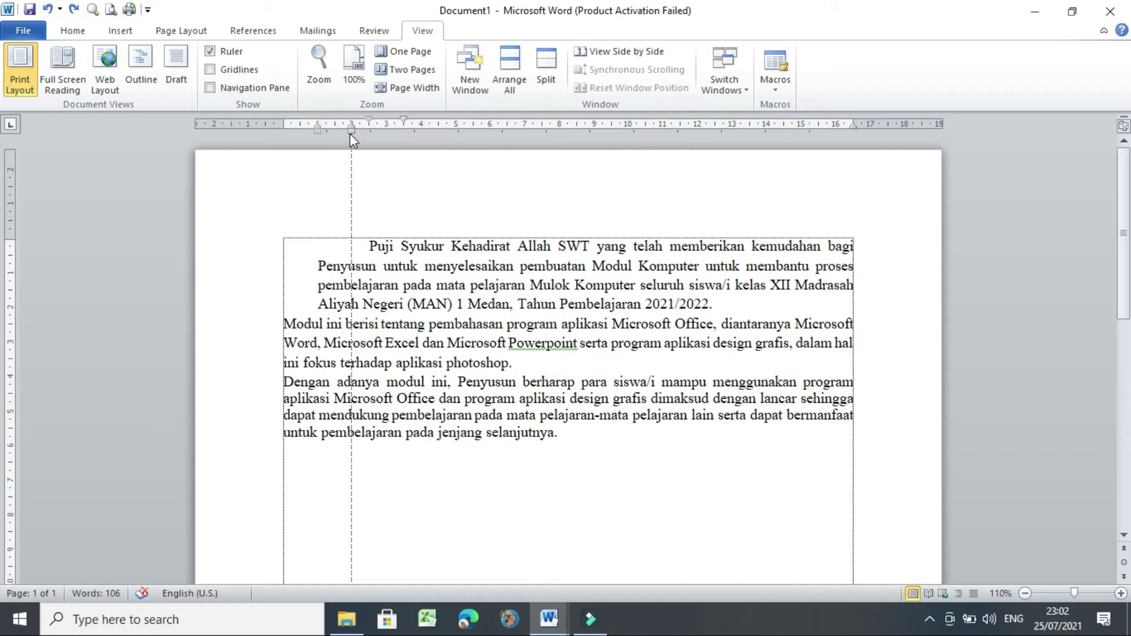
pyautogui.moveTo(350, 135); pyautogui.dragTo(351, 131)
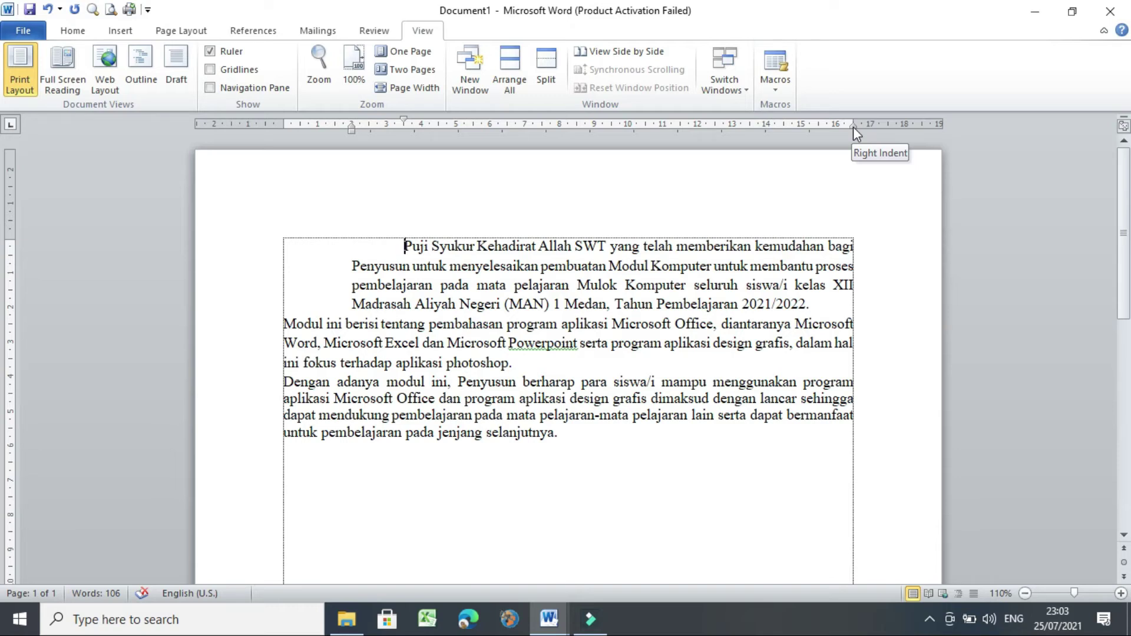
pyautogui.moveTo(852, 126); pyautogui.dragTo(853, 126)
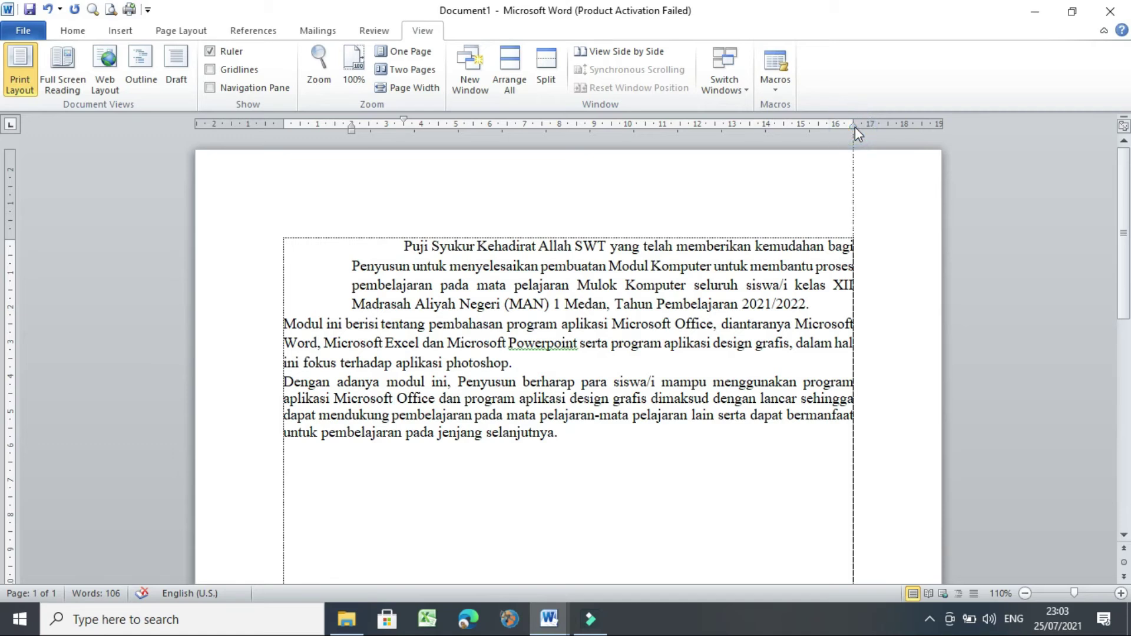
pyautogui.moveTo(853, 126); pyautogui.dragTo(818, 132)
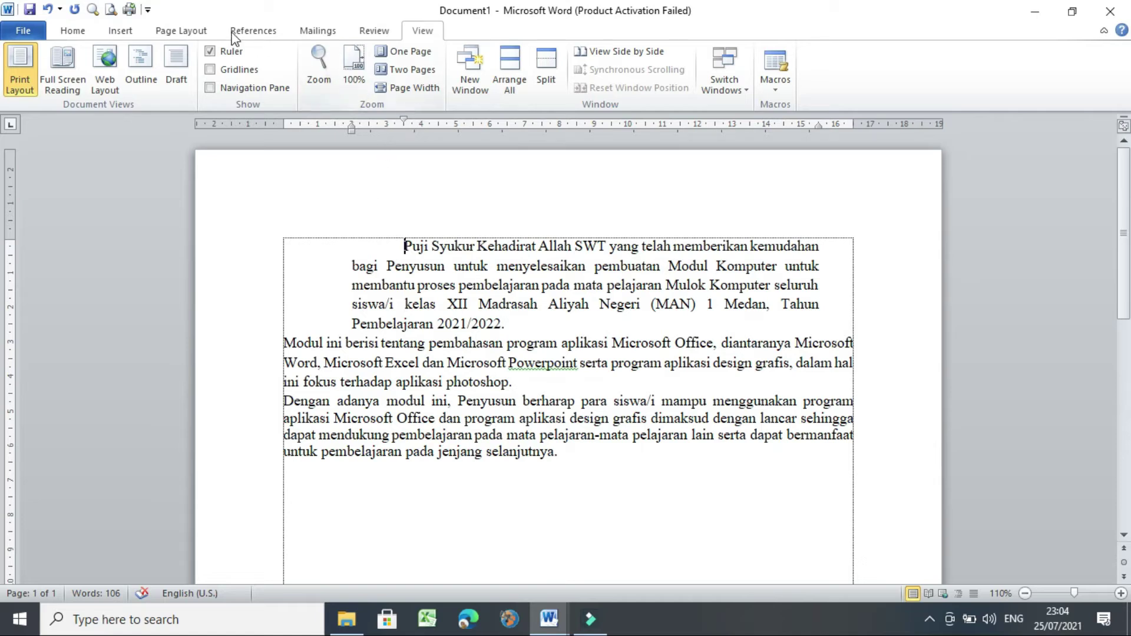
# Review the first paragraph's left, right and first-line indent values in the paragraph settings, keeping the text in view, and close the settings
pyautogui.click(73, 31)
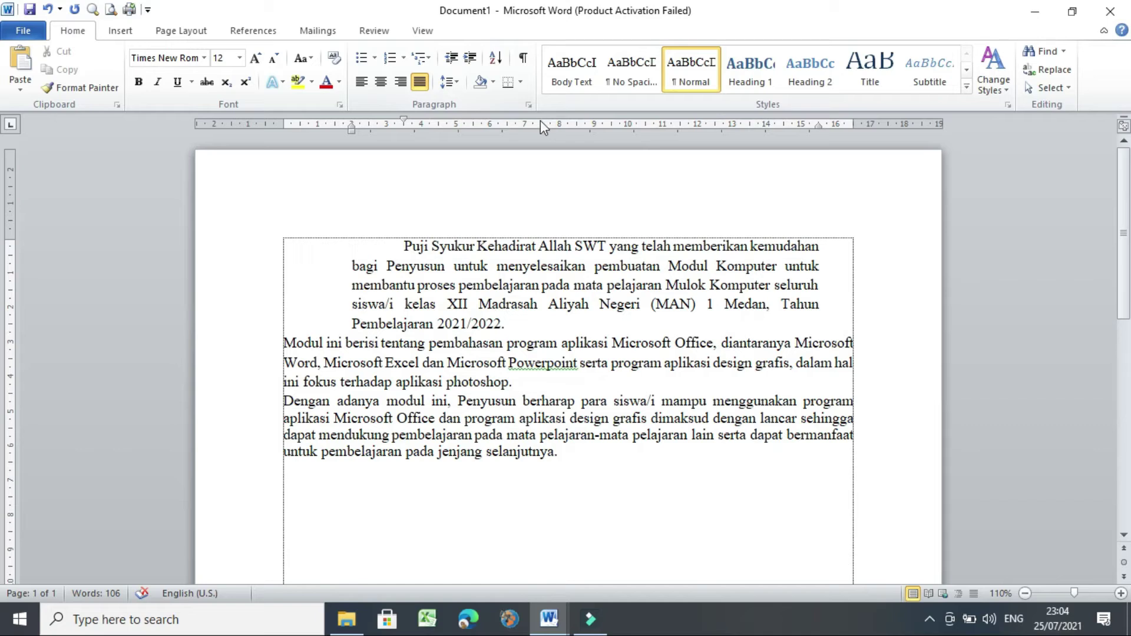
pyautogui.click(528, 105)
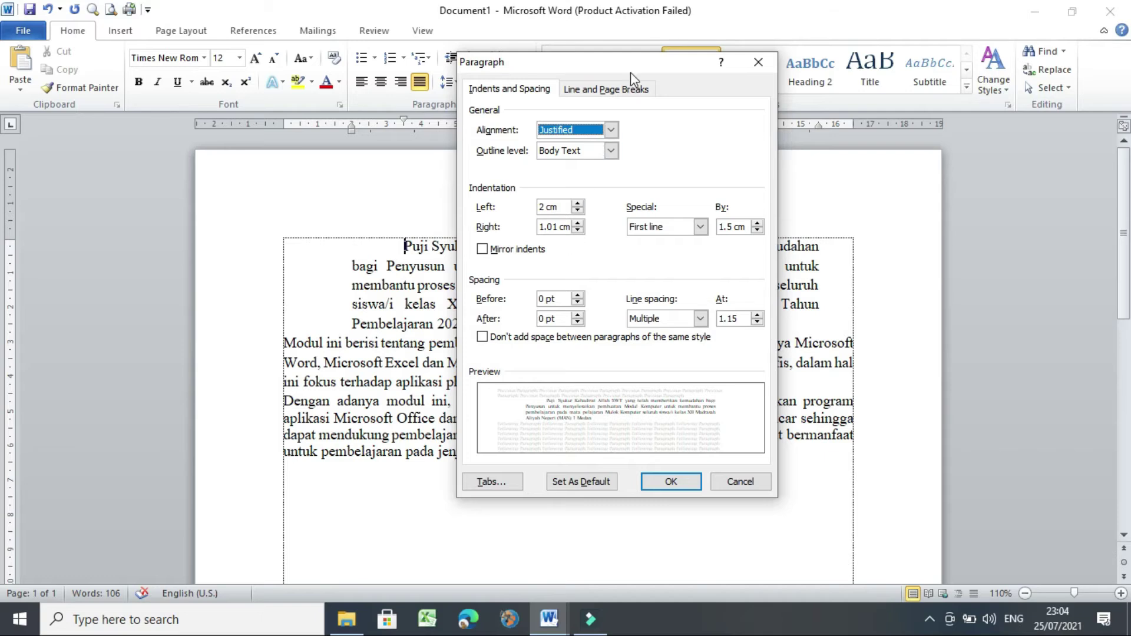
pyautogui.moveTo(635, 62); pyautogui.dragTo(1007, 69)
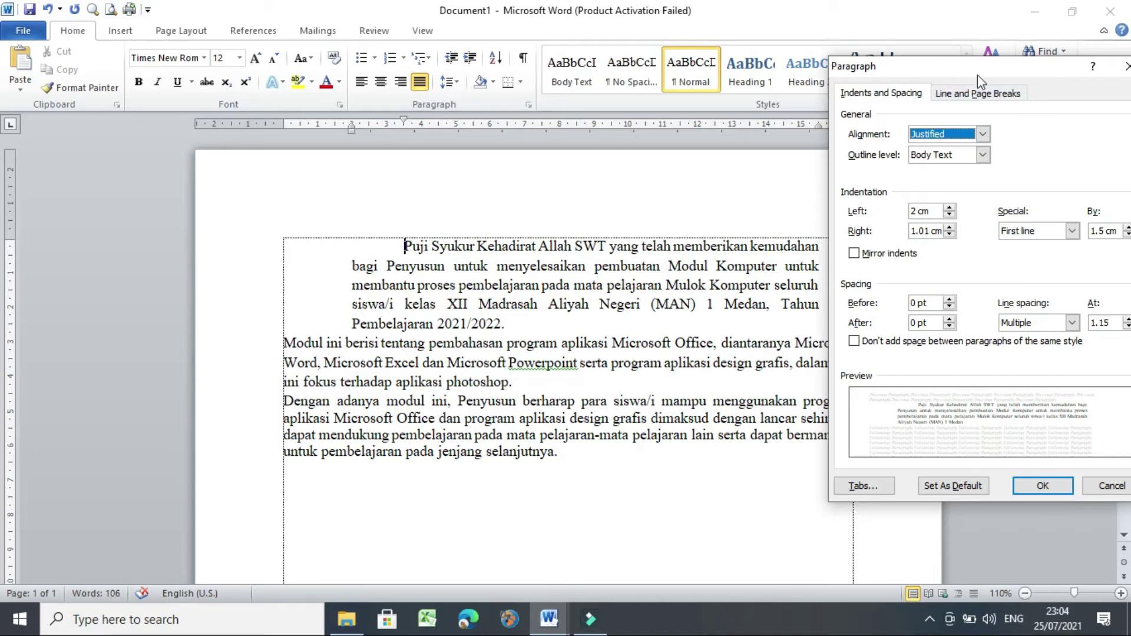
pyautogui.moveTo(979, 66); pyautogui.dragTo(892, 62)
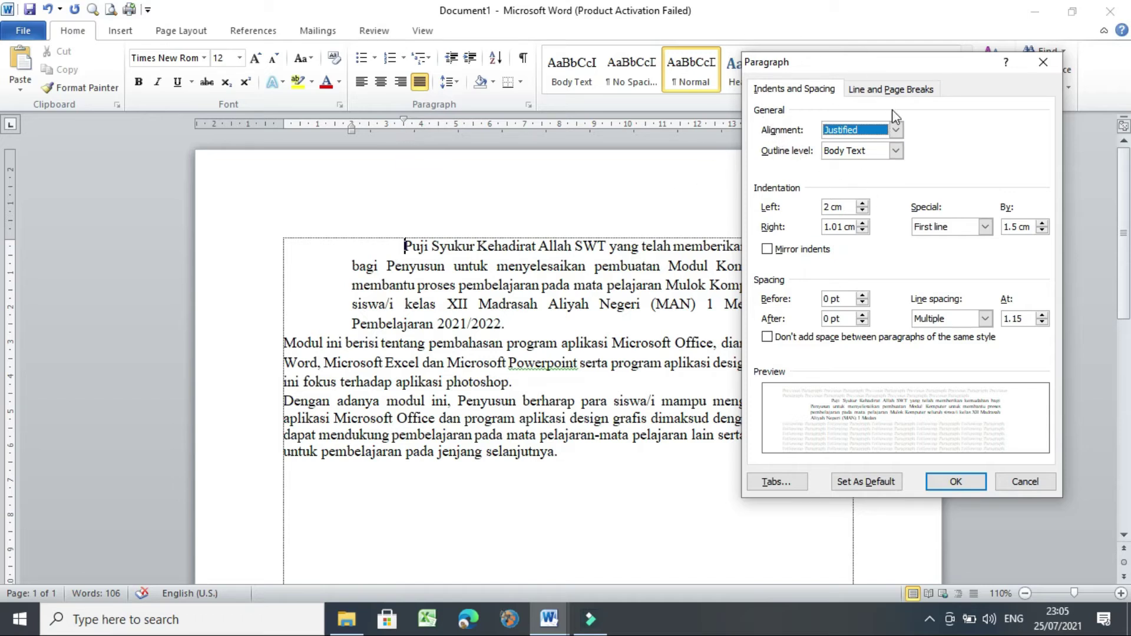
pyautogui.moveTo(907, 61); pyautogui.dragTo(1034, 101)
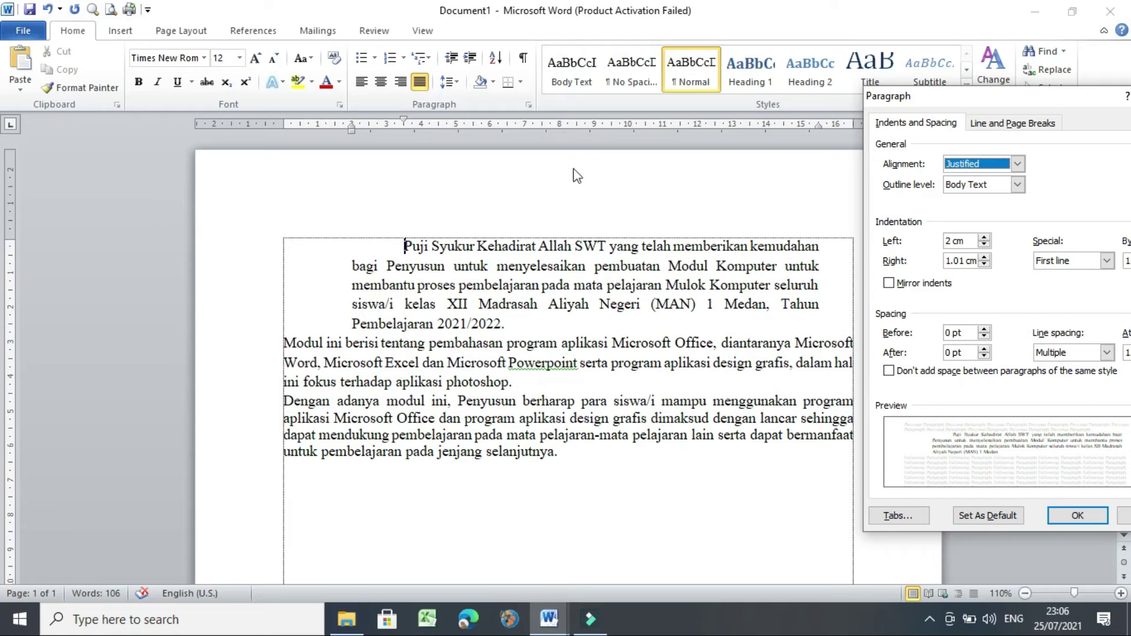
pyautogui.moveTo(994, 96); pyautogui.dragTo(871, 64)
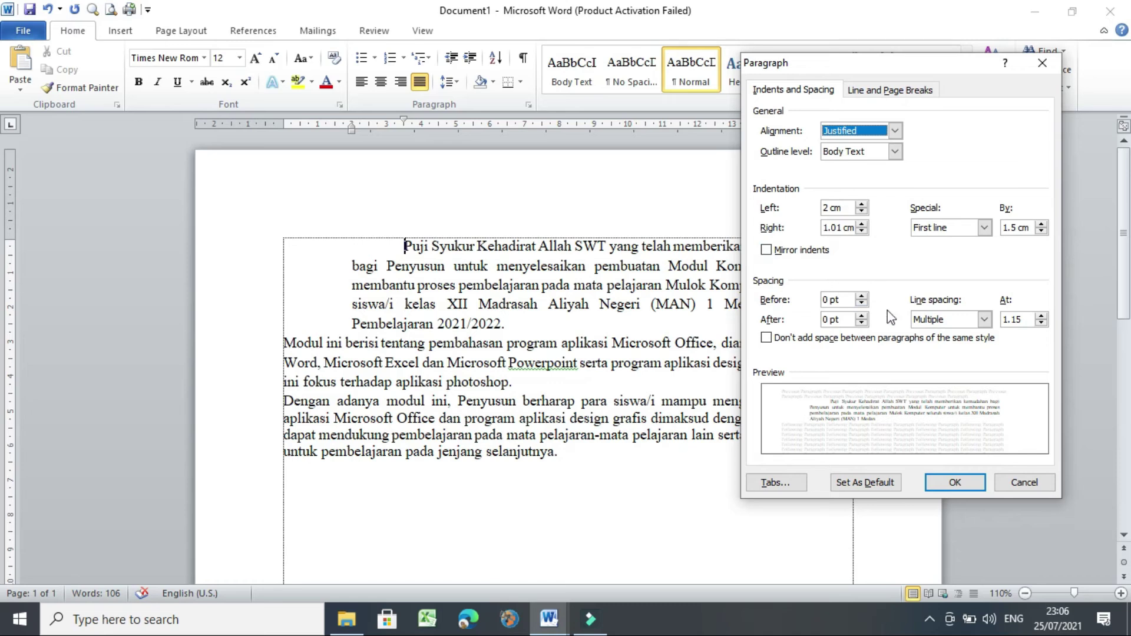
pyautogui.click(957, 482)
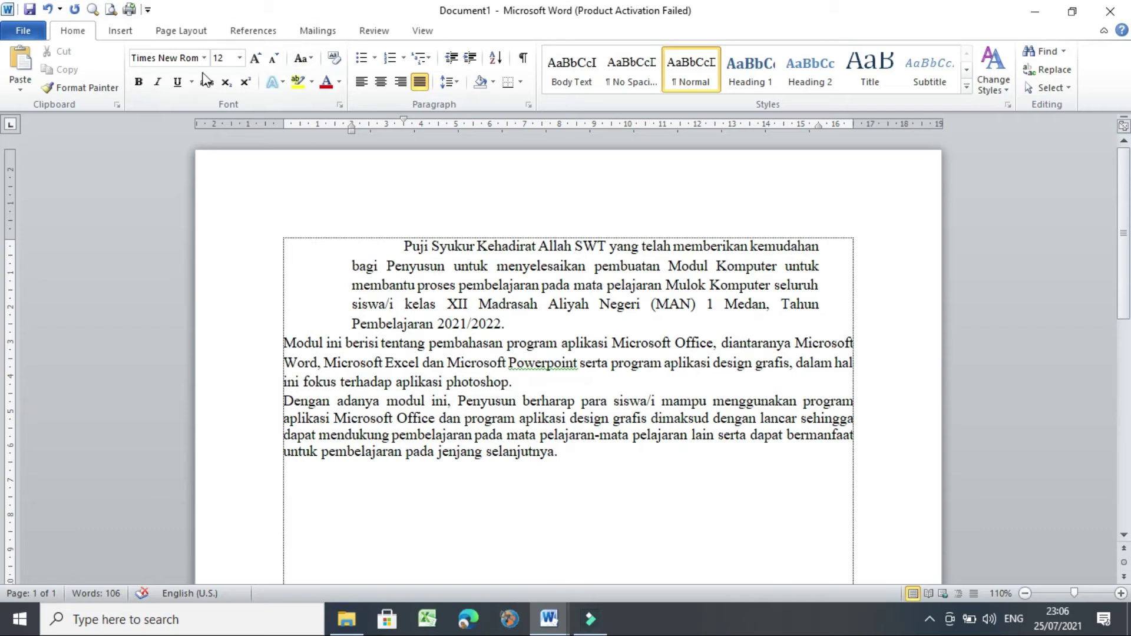
# Apply an ice cream cone art border to the pages of the whole document
pyautogui.click(191, 35)
pyautogui.click(471, 80)
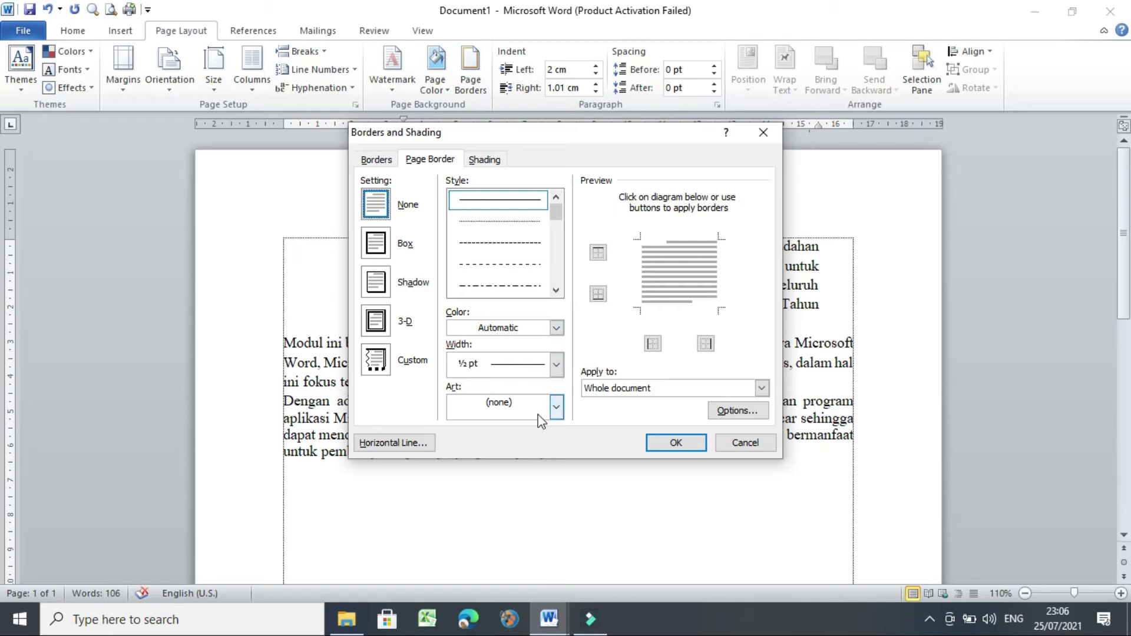
pyautogui.click(557, 406)
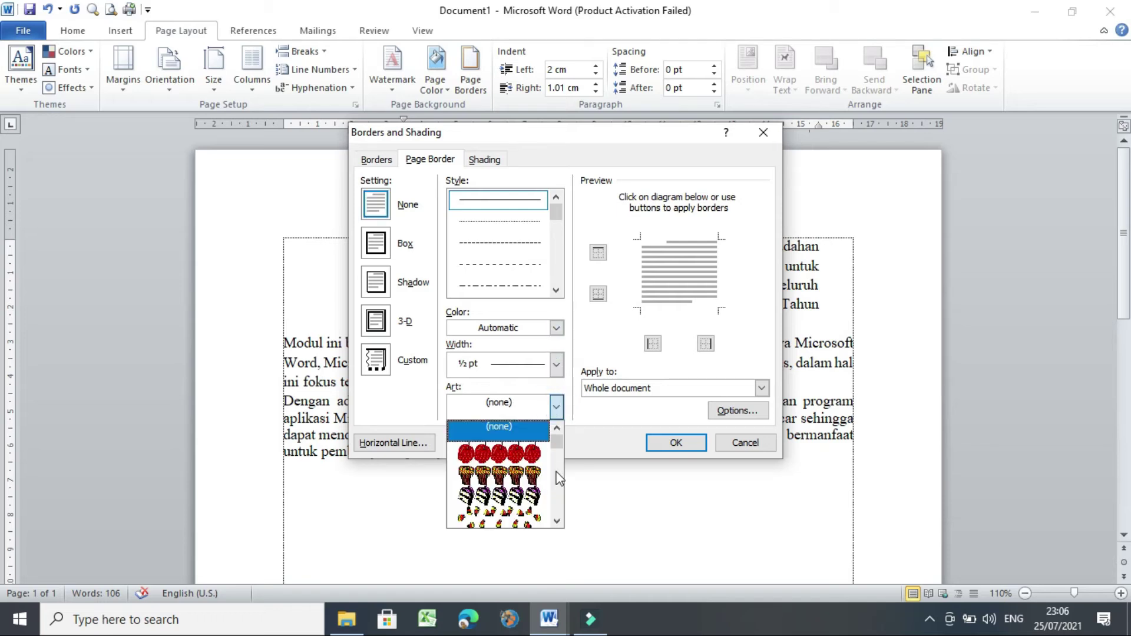
pyautogui.scroll(-1, 553, 485)
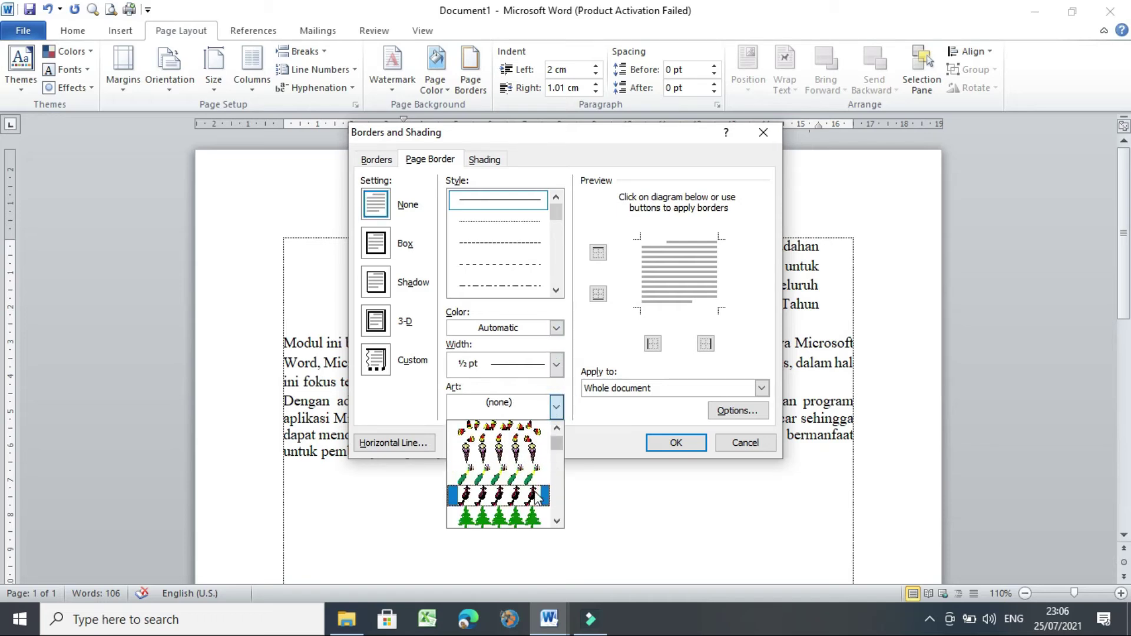
pyautogui.click(519, 455)
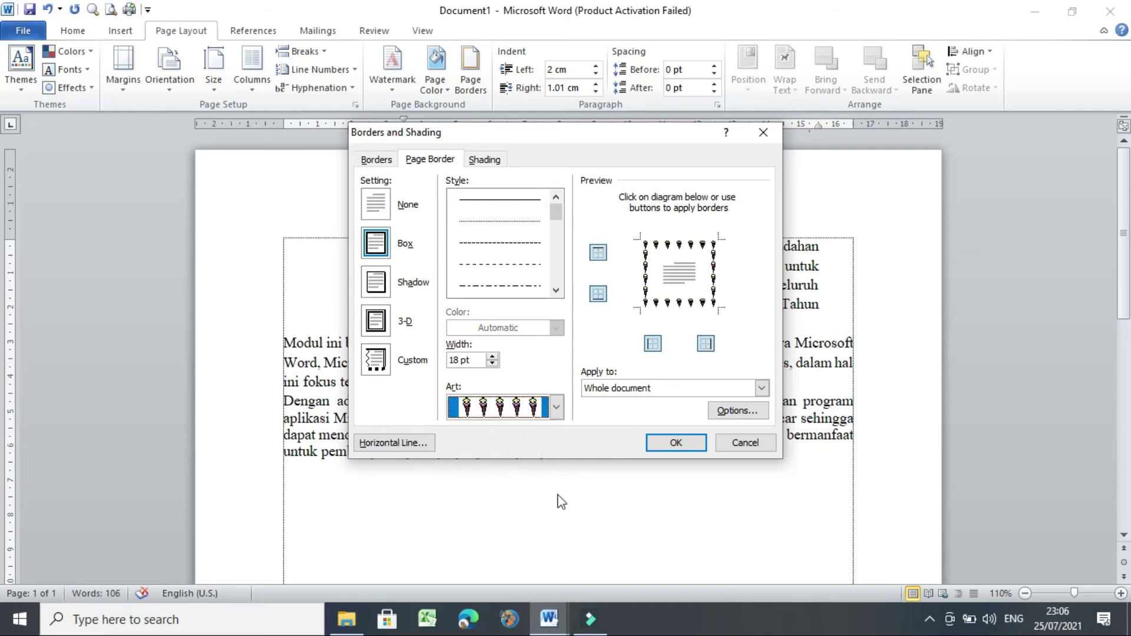
pyautogui.click(686, 446)
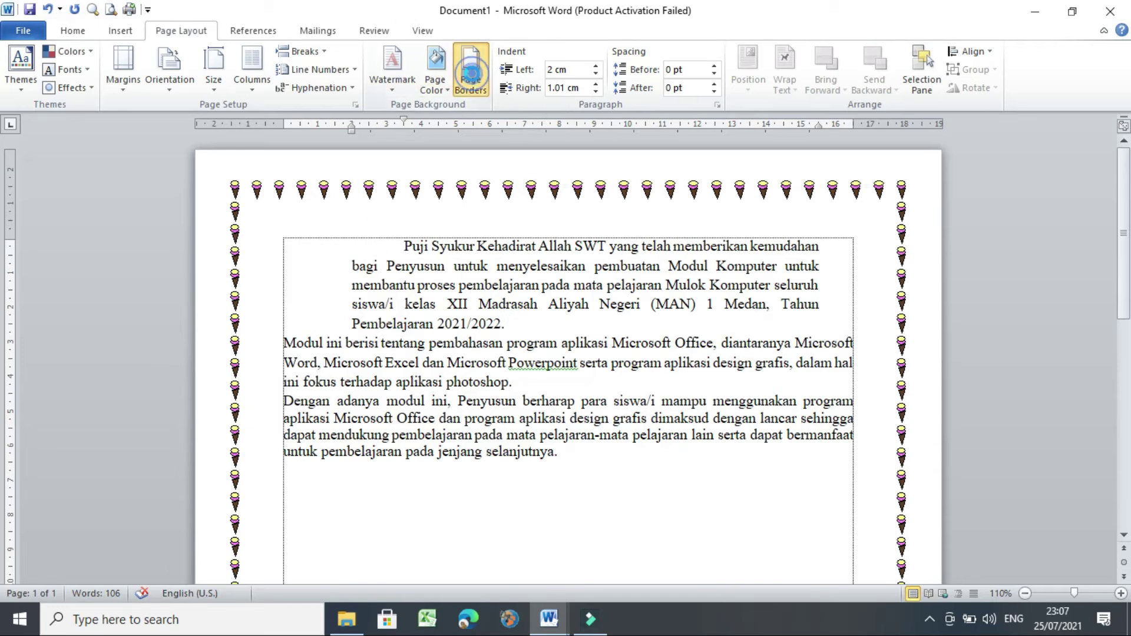
# Set the page border to be measured from the text and insert an empty line above the first paragraph
pyautogui.click(469, 75)
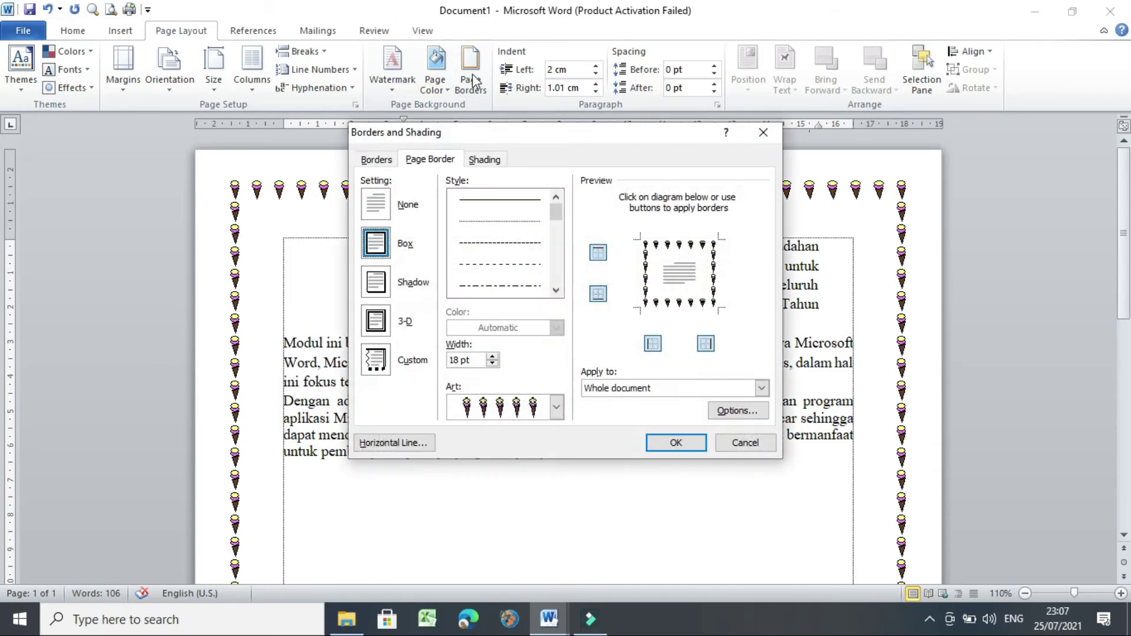
pyautogui.click(737, 410)
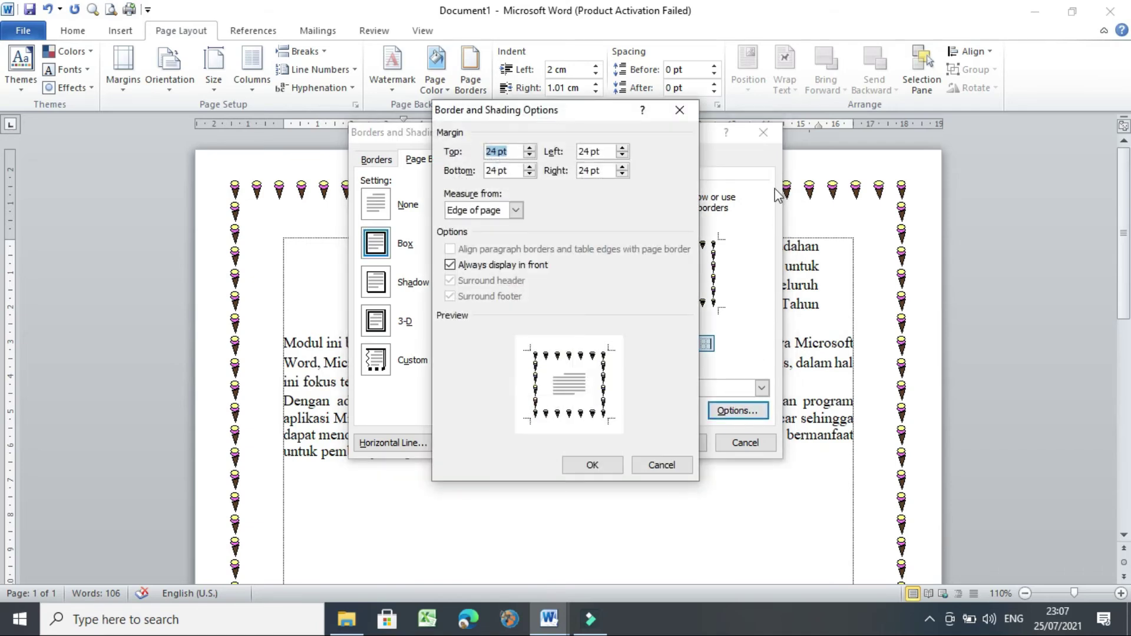
pyautogui.click(516, 211)
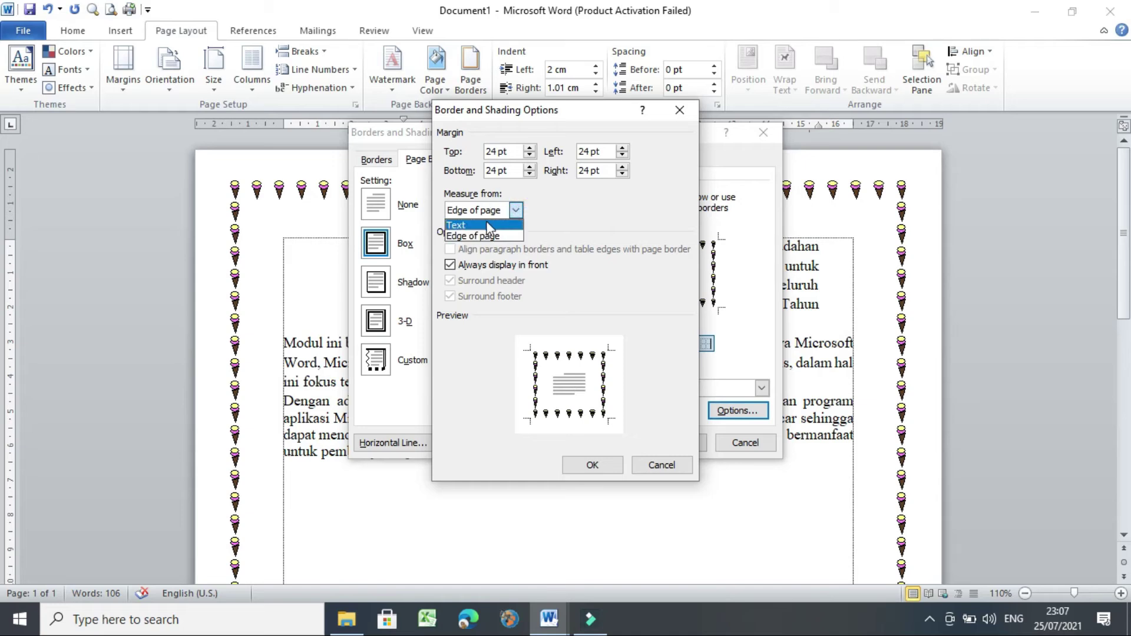
pyautogui.click(468, 224)
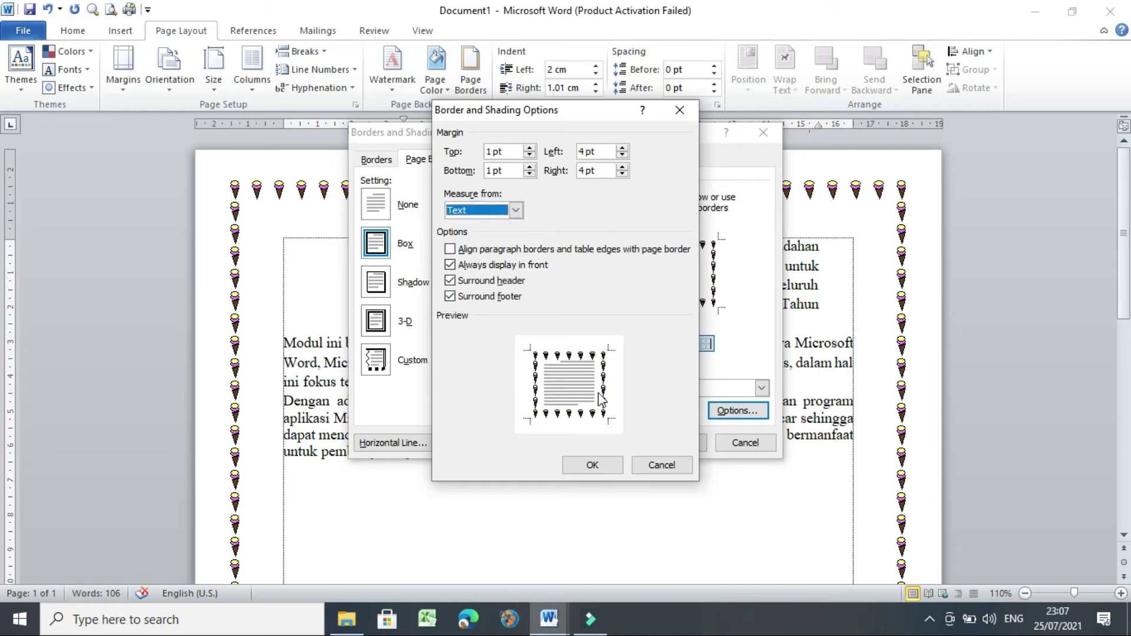
pyautogui.click(612, 465)
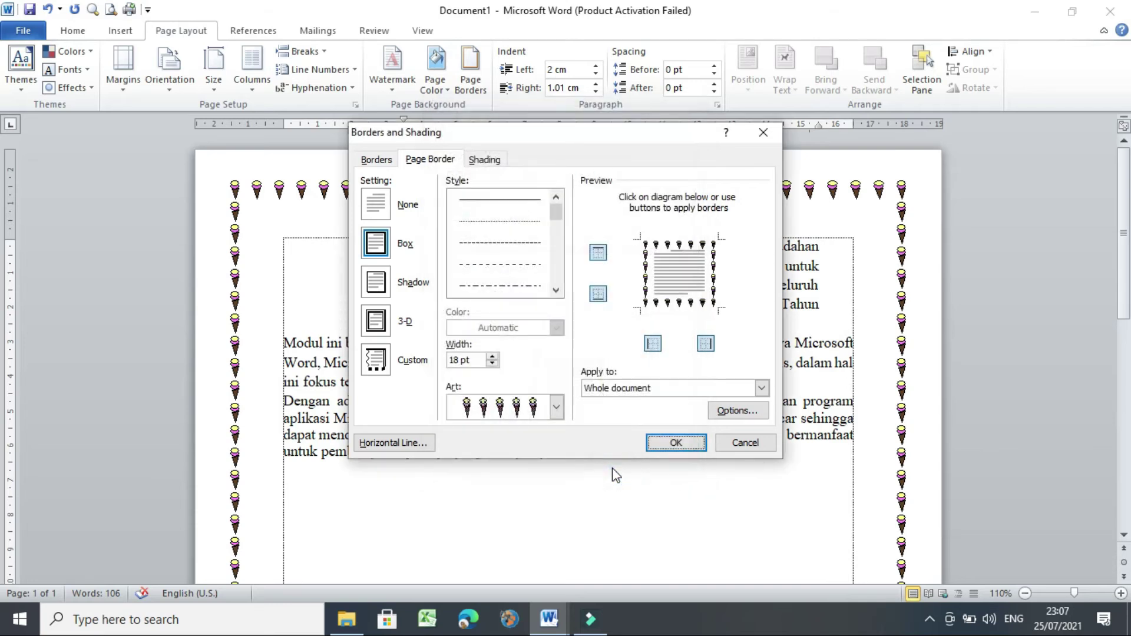
pyautogui.click(663, 444)
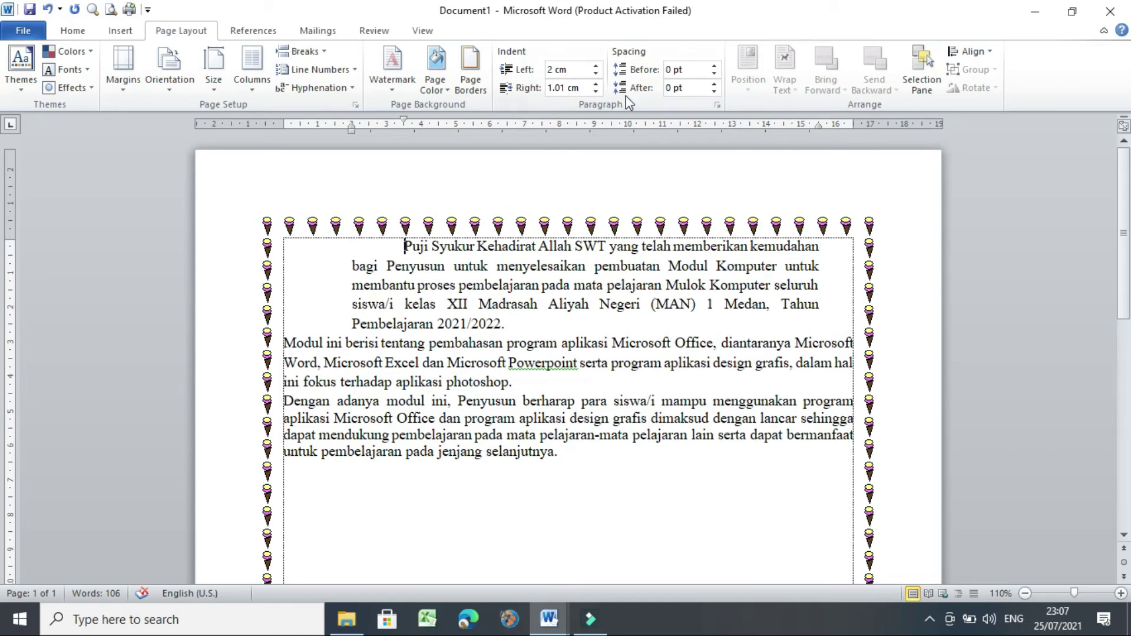
pyautogui.press('Return')
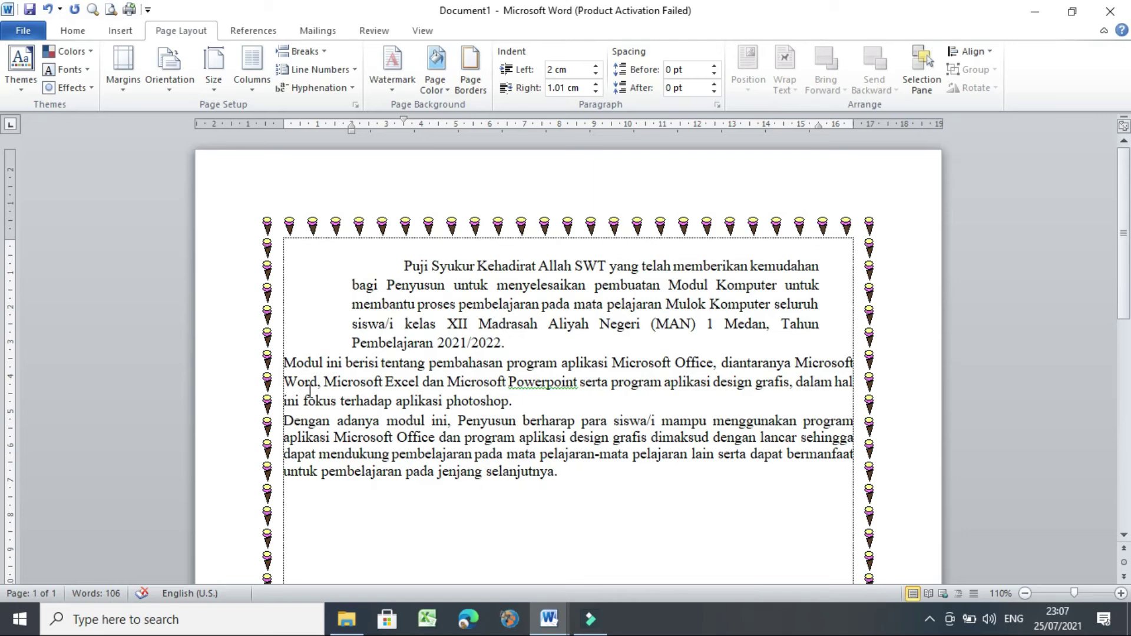
# Set the left indent of the second and third paragraphs to 1 cm and their right indent to about 1 cm on the ruler
pyautogui.click(284, 364)
pyautogui.moveTo(285, 360); pyautogui.dragTo(559, 479)
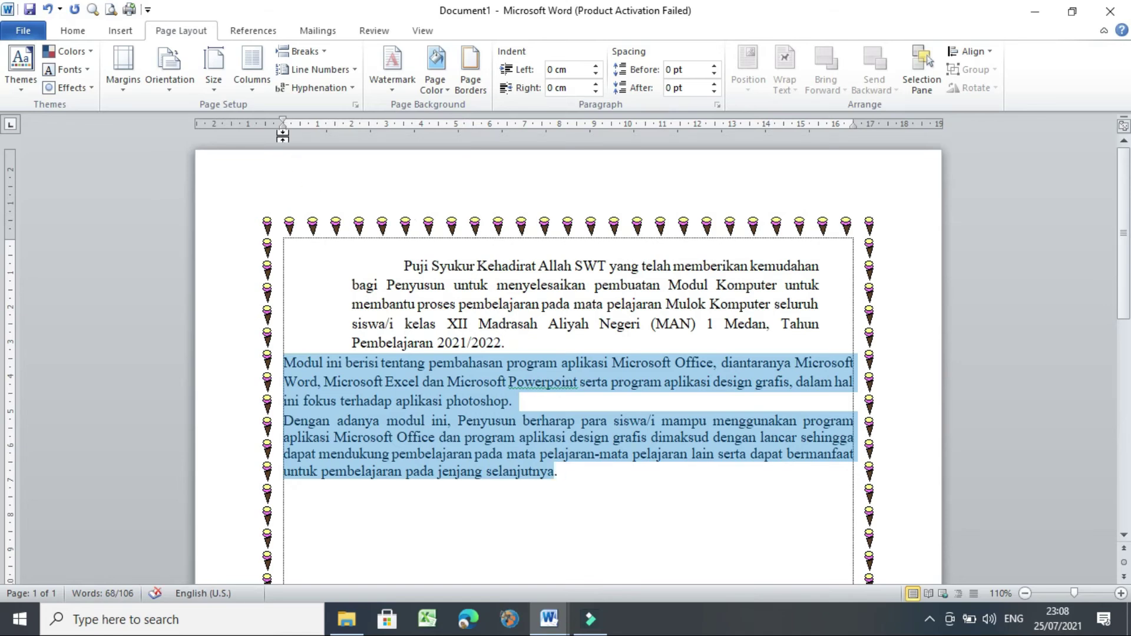
pyautogui.moveTo(284, 133); pyautogui.dragTo(317, 144)
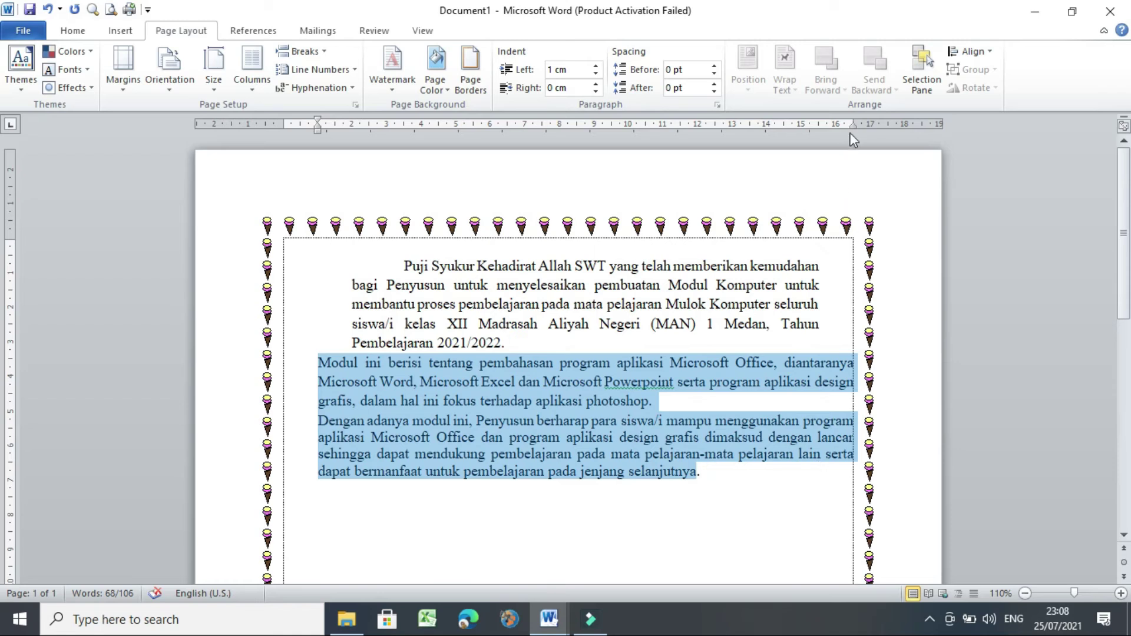
pyautogui.moveTo(853, 126); pyautogui.dragTo(822, 133)
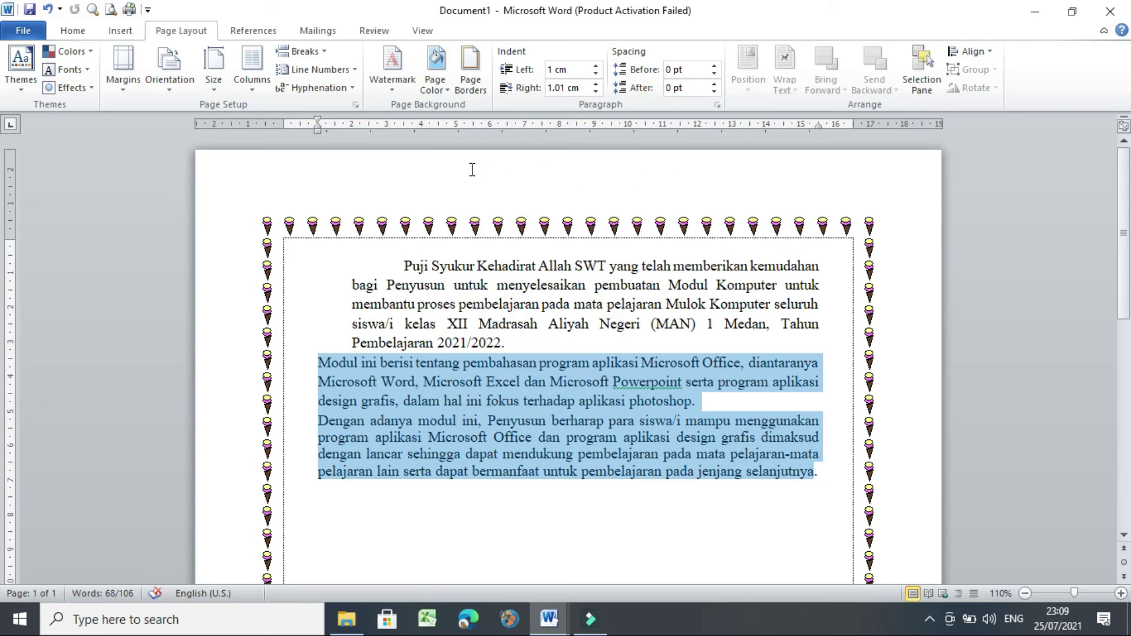
pyautogui.rightClick(514, 111)
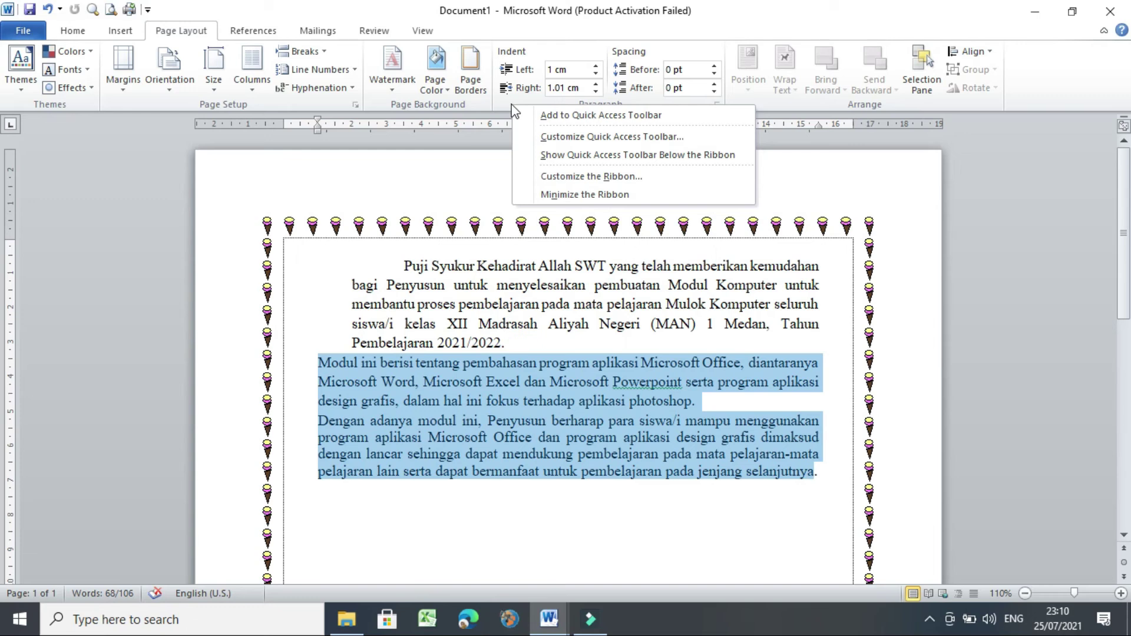
pyautogui.click(579, 139)
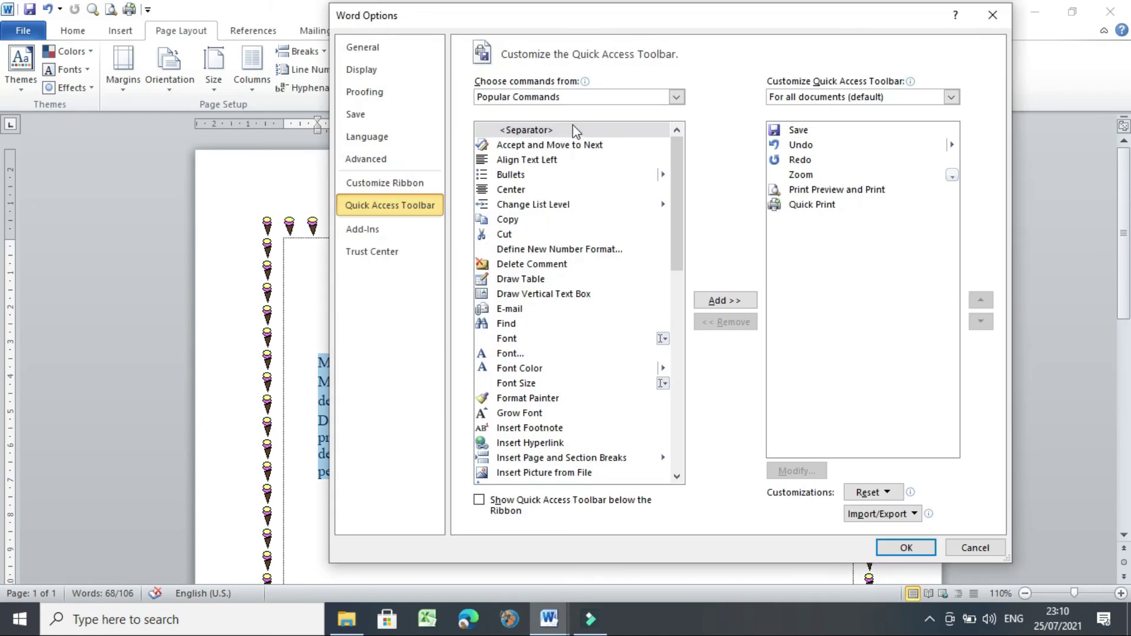
pyautogui.click(984, 549)
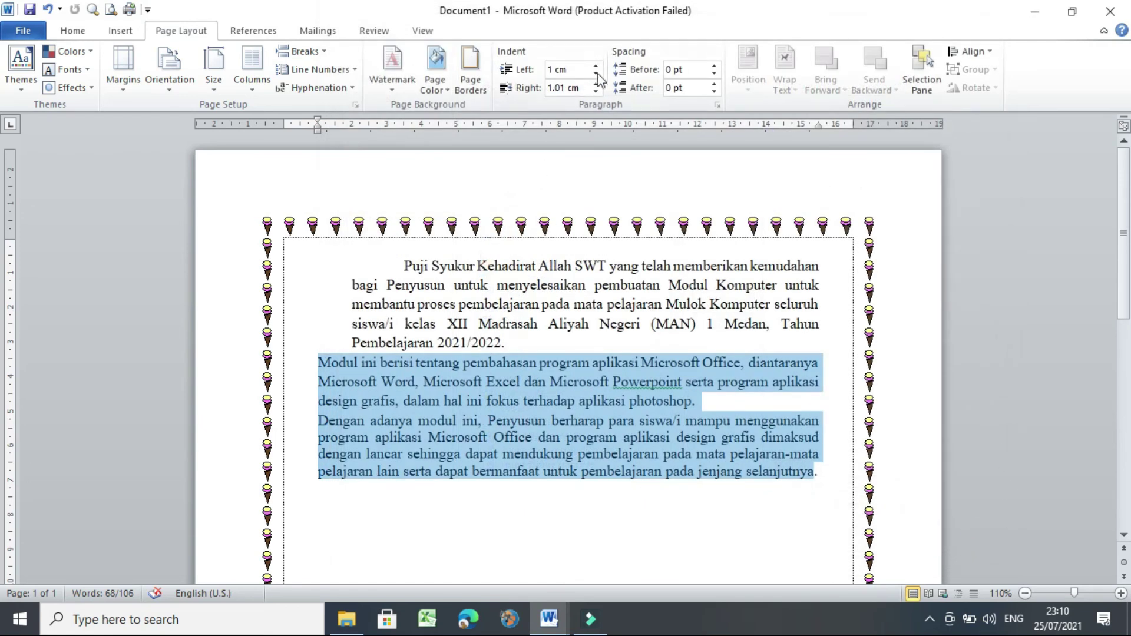
# Change the display measurement units to Inches in the advanced program options
pyautogui.rightClick(666, 107)
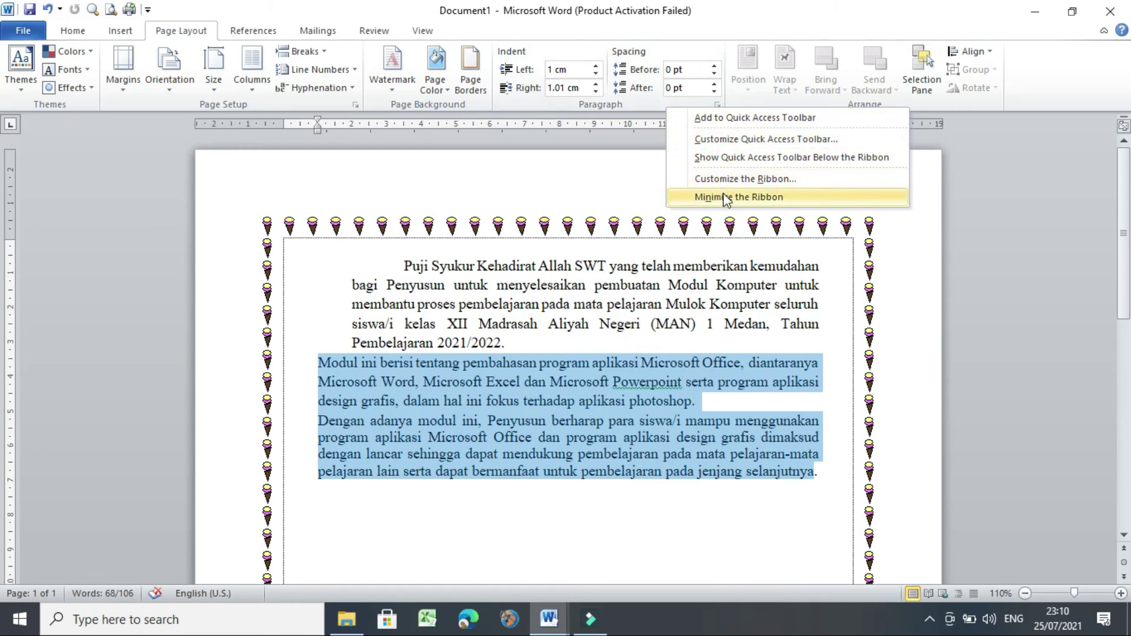
pyautogui.click(738, 179)
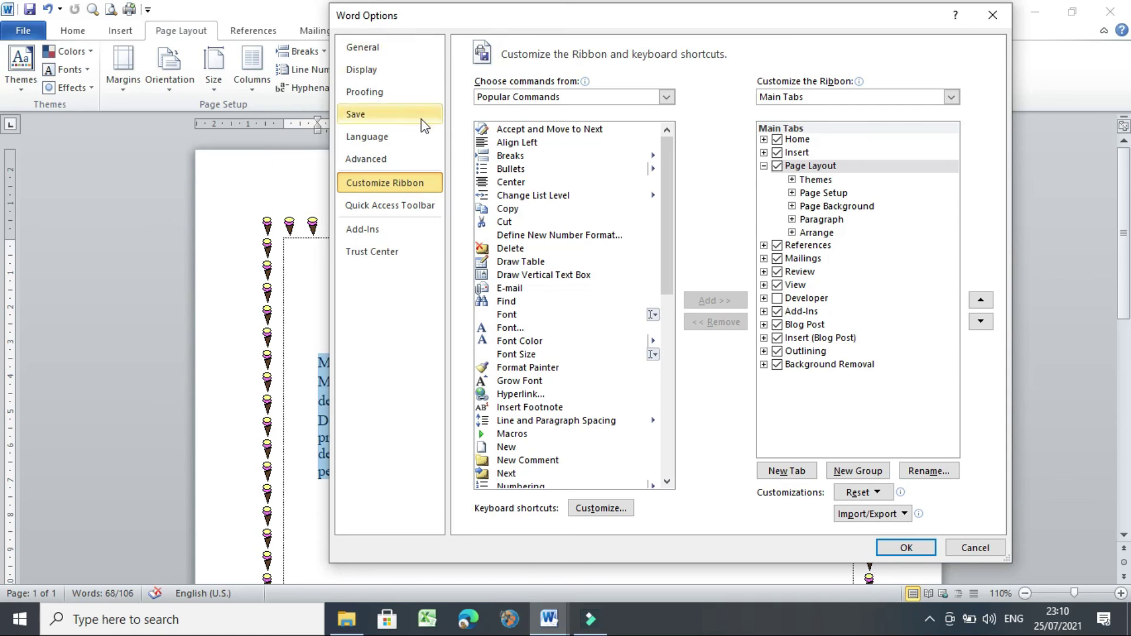
pyautogui.click(379, 162)
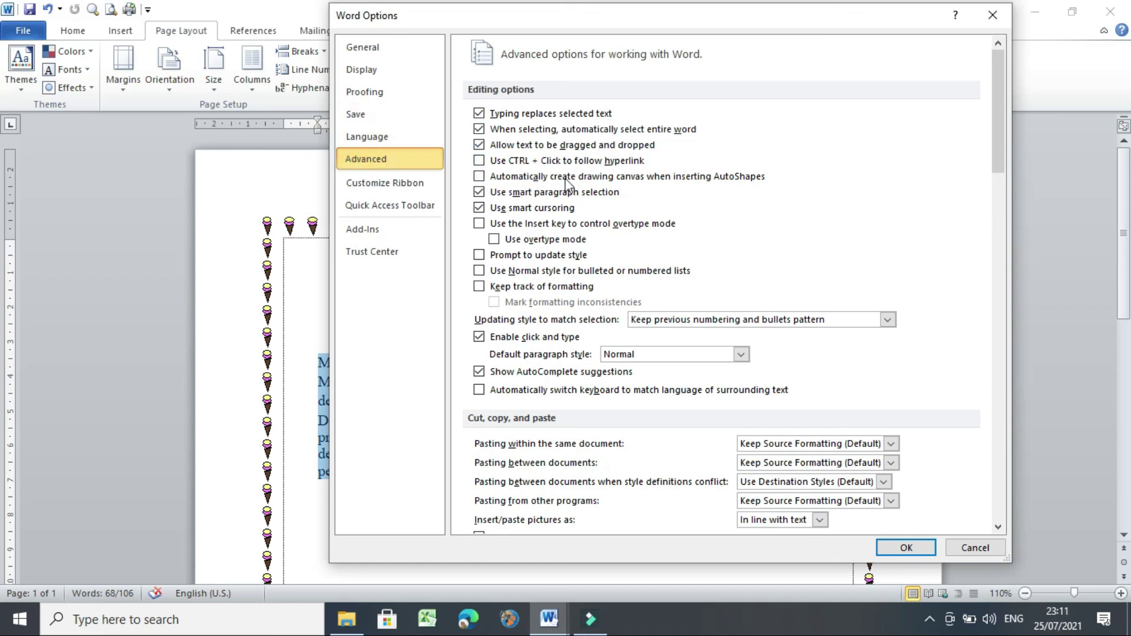
pyautogui.scroll(-5, 622, 155)
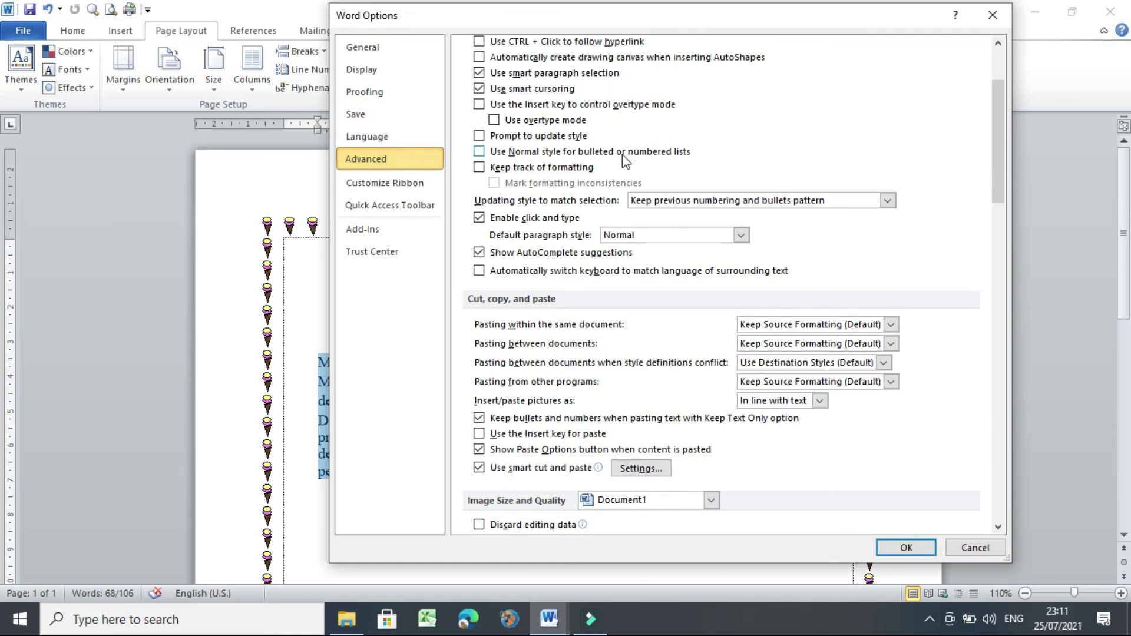
pyautogui.scroll(-10, 618, 166)
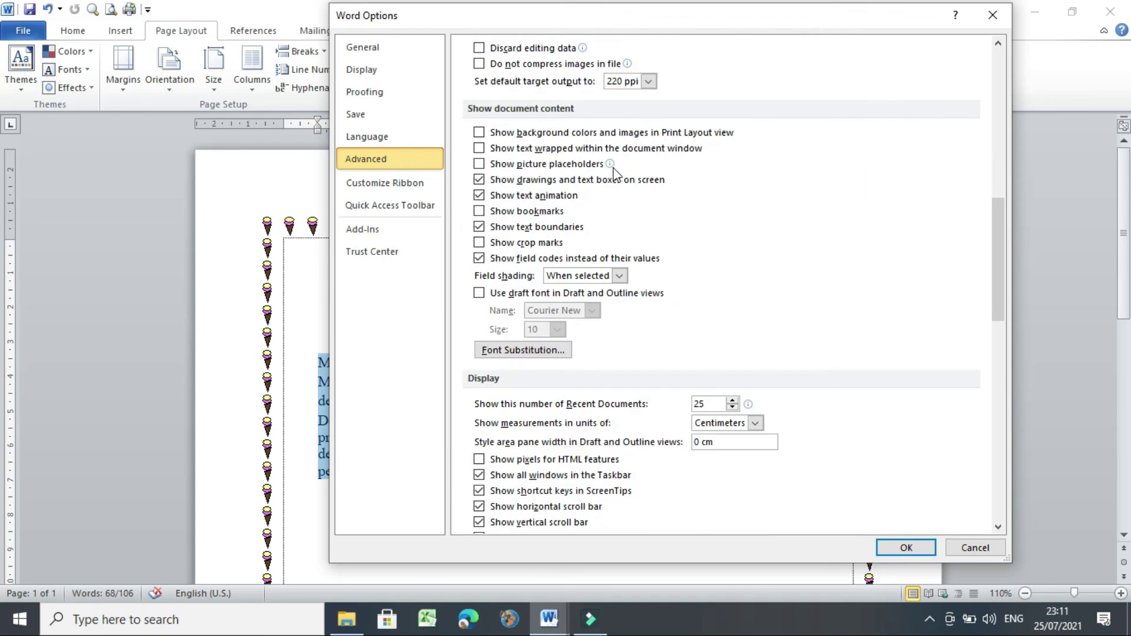
pyautogui.scroll(-3, 615, 172)
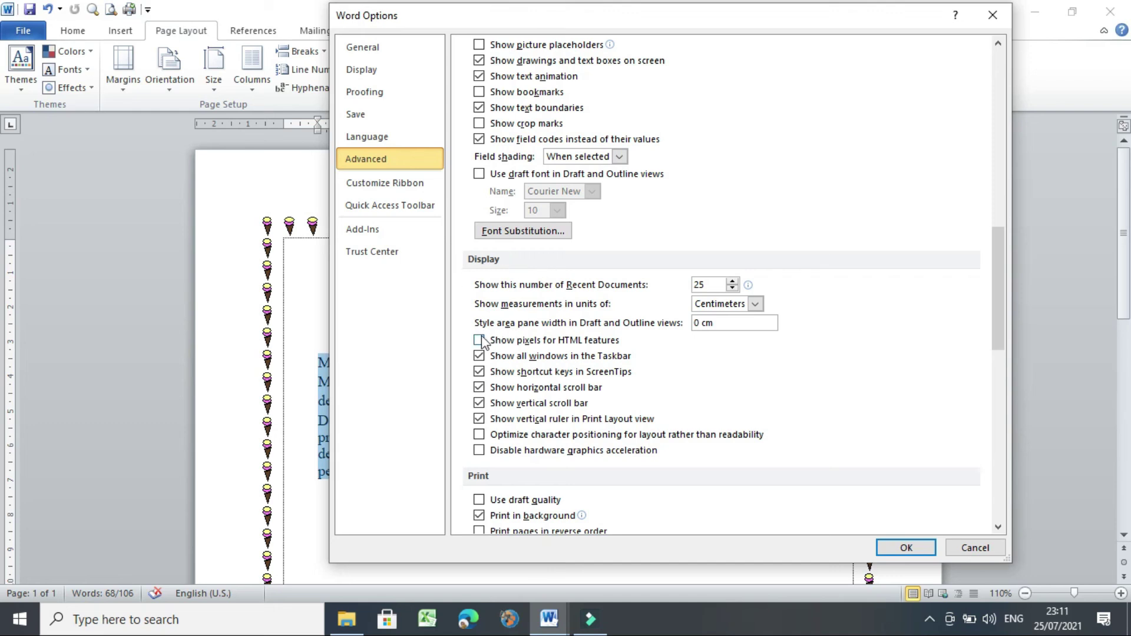
pyautogui.click(755, 304)
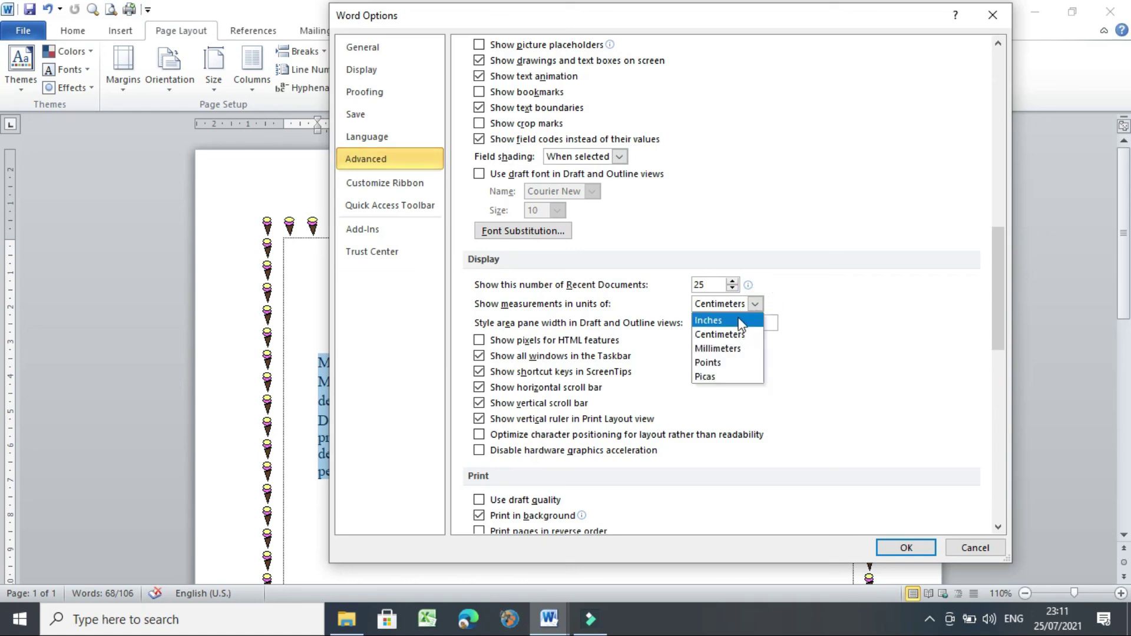
pyautogui.click(736, 321)
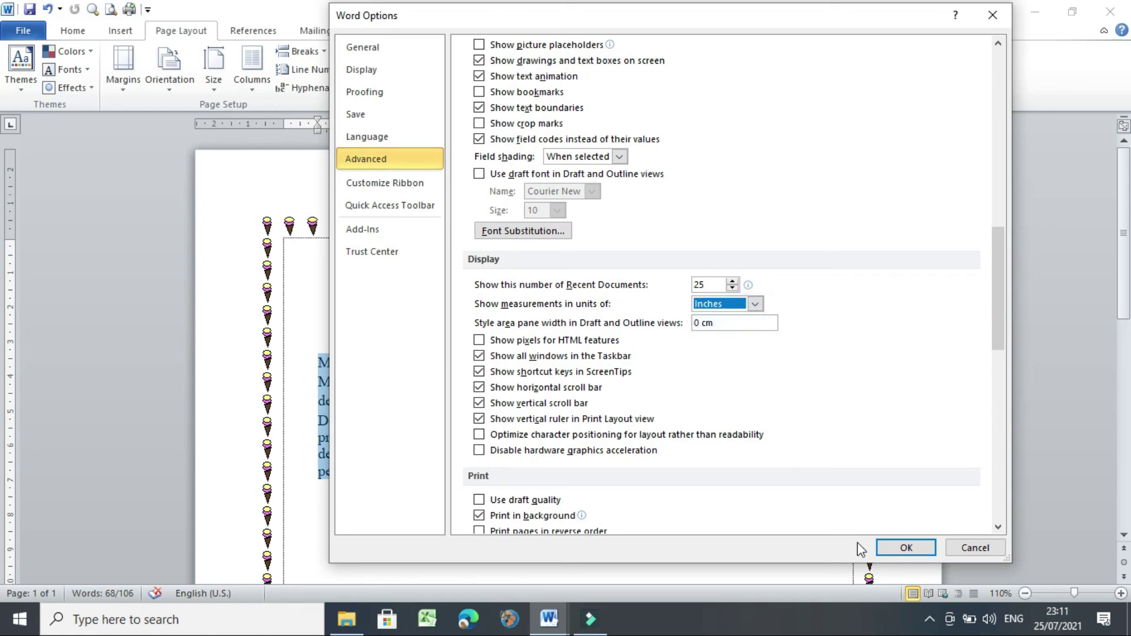
pyautogui.click(905, 548)
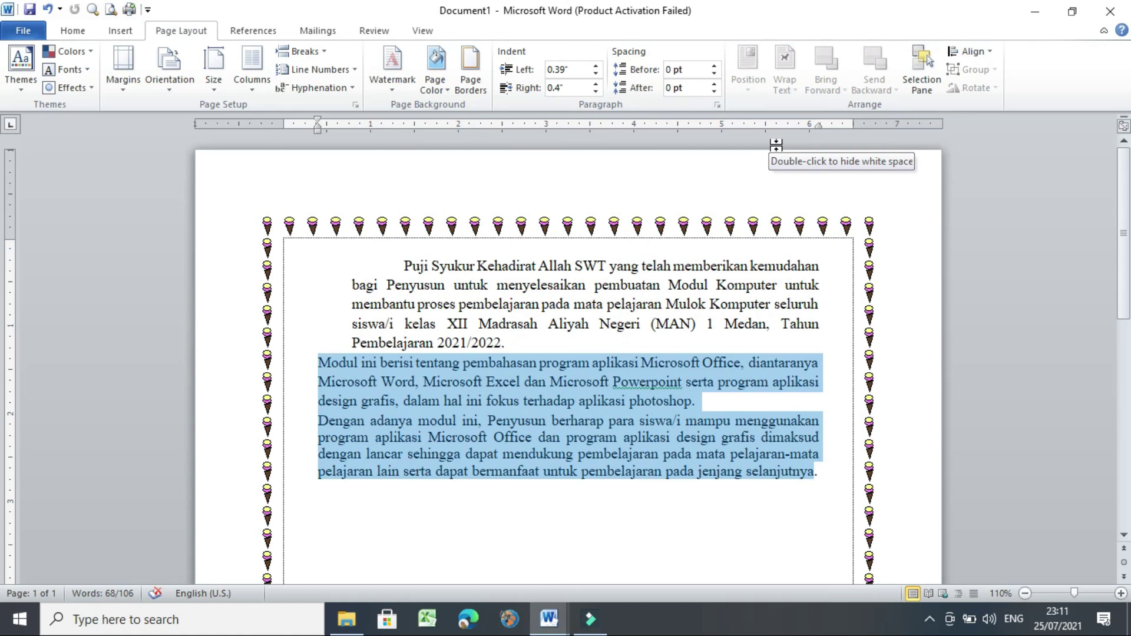
# Set the display measurement units back to Centimeters in the advanced program options
pyautogui.rightClick(646, 106)
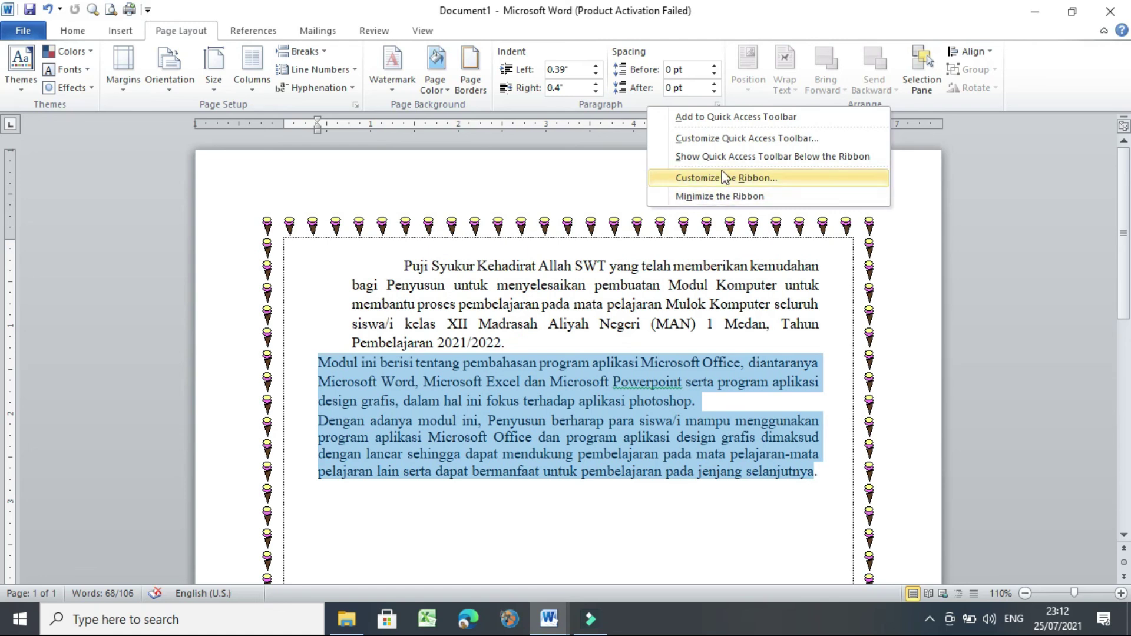
pyautogui.click(717, 139)
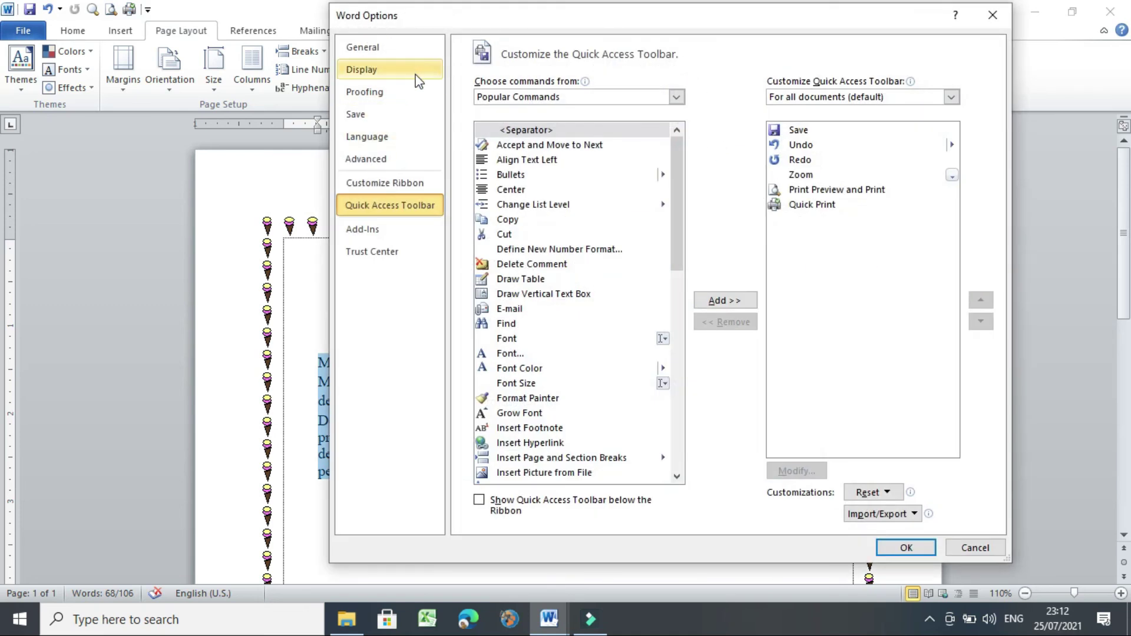
pyautogui.click(412, 160)
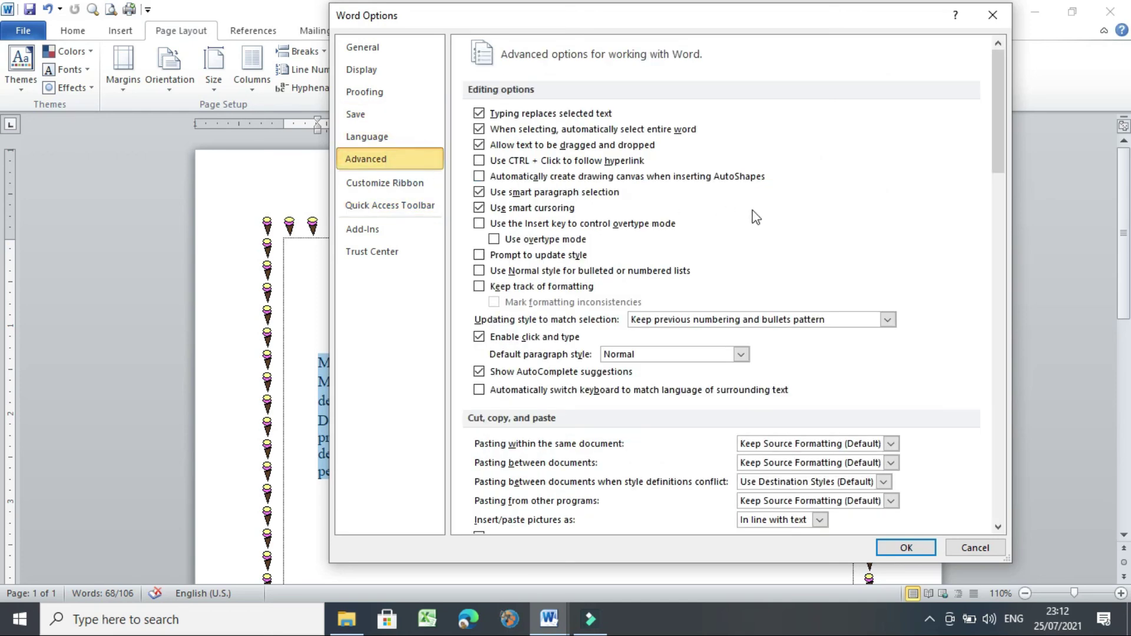
pyautogui.scroll(-5, 759, 214)
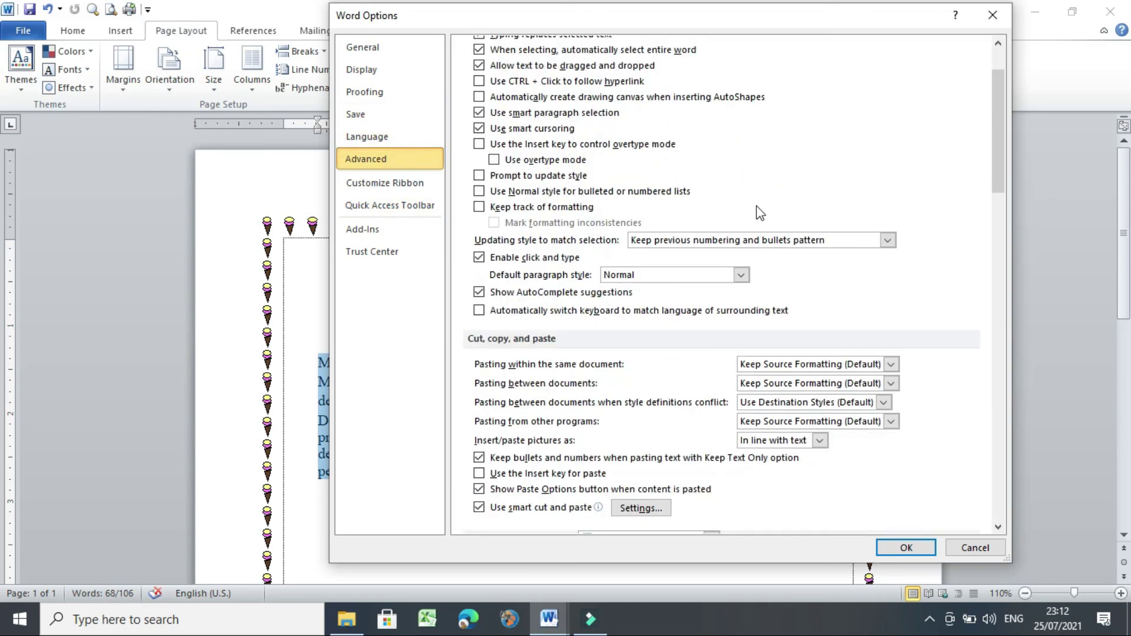
pyautogui.scroll(-10, 760, 214)
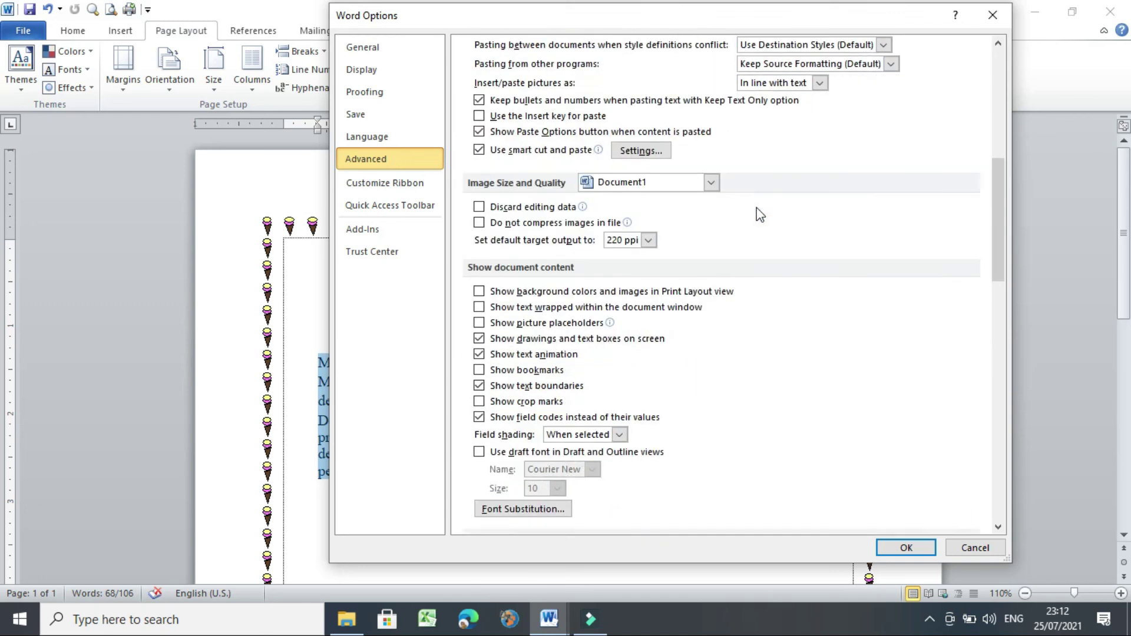
pyautogui.scroll(-2, 756, 207)
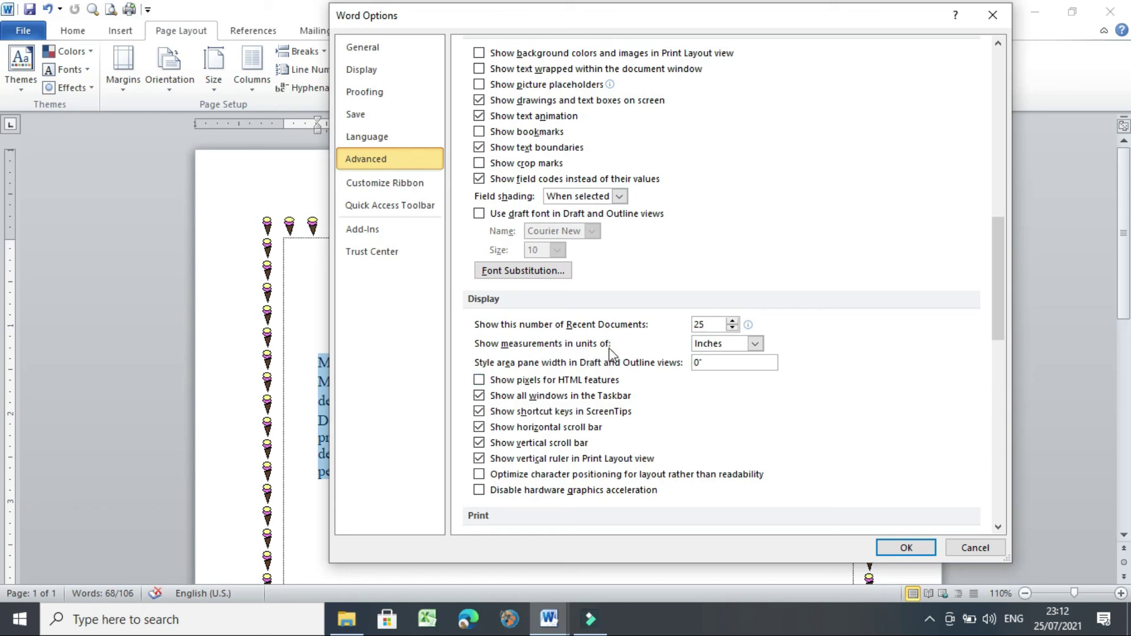
pyautogui.click(757, 344)
pyautogui.click(748, 375)
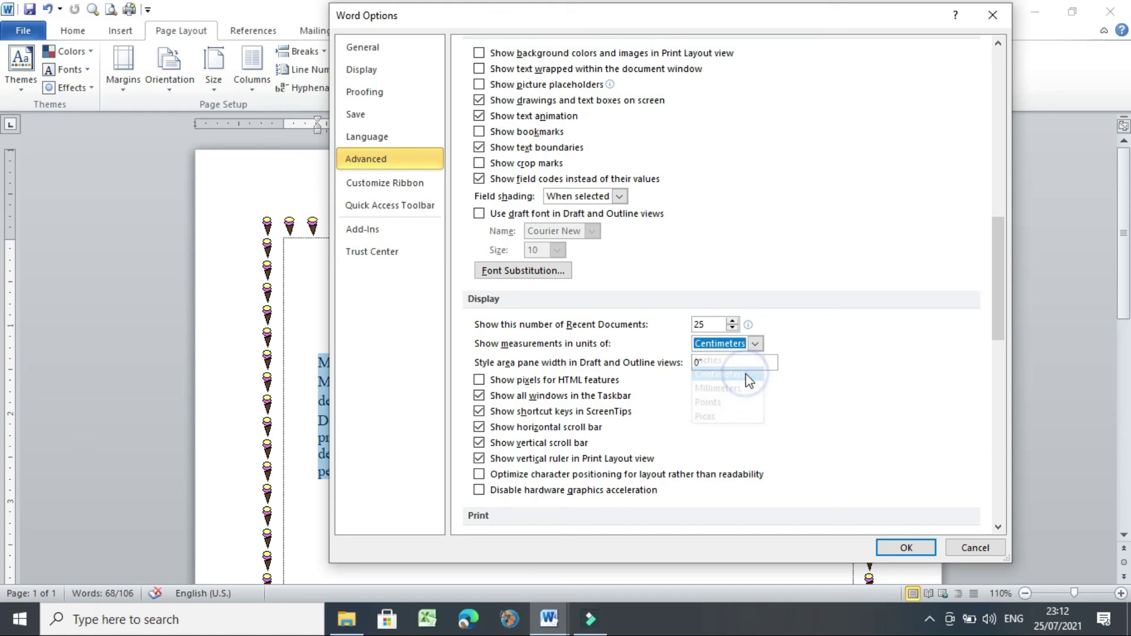
pyautogui.click(902, 546)
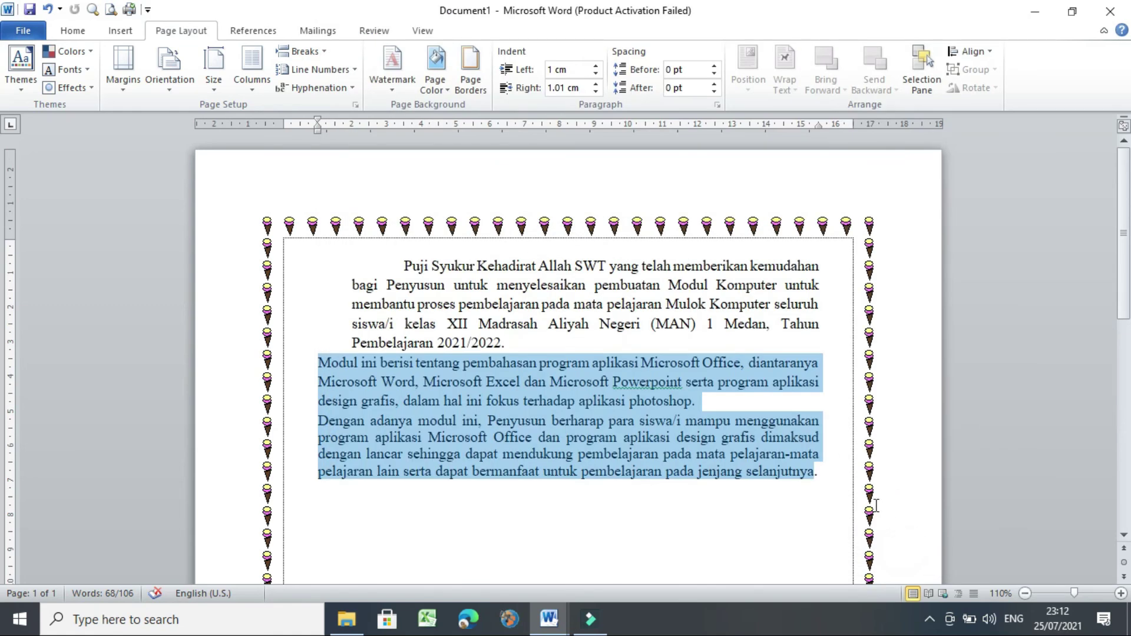